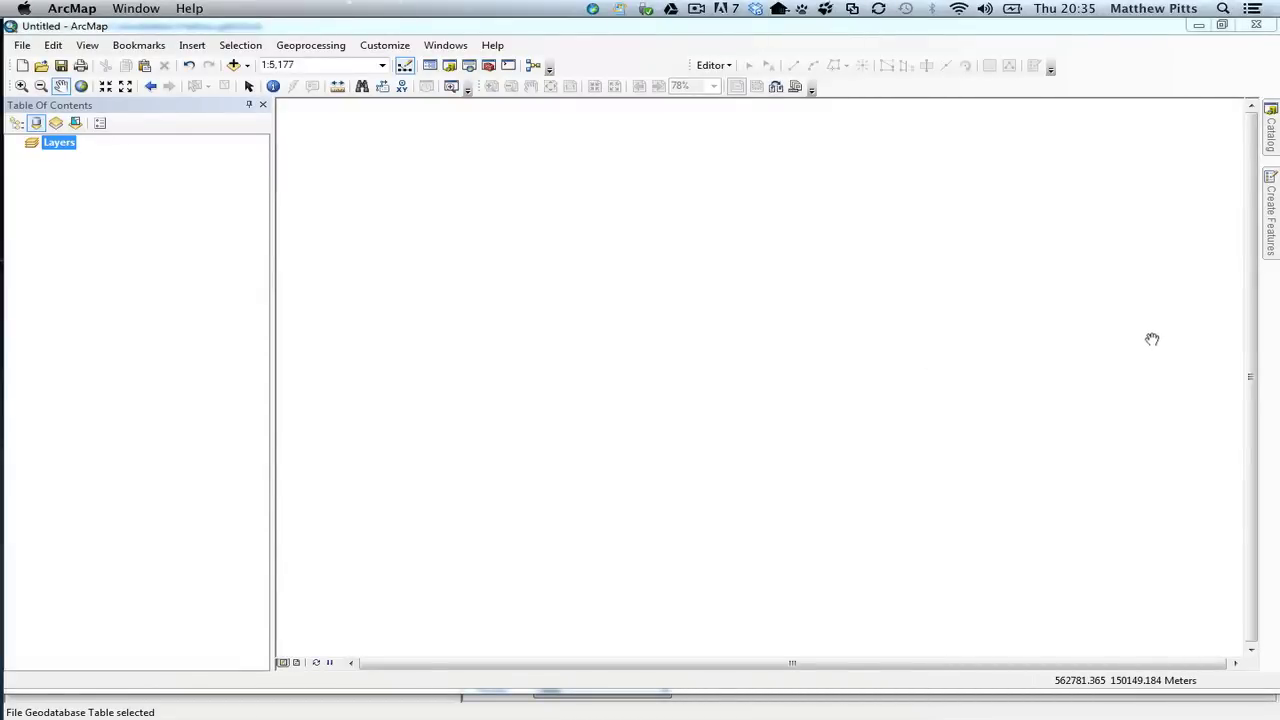
# Drag hadlow_fields from Hadlow.gdb onto the map and rename the layer 'Habitat Types'
pyautogui.moveTo(1272, 128)
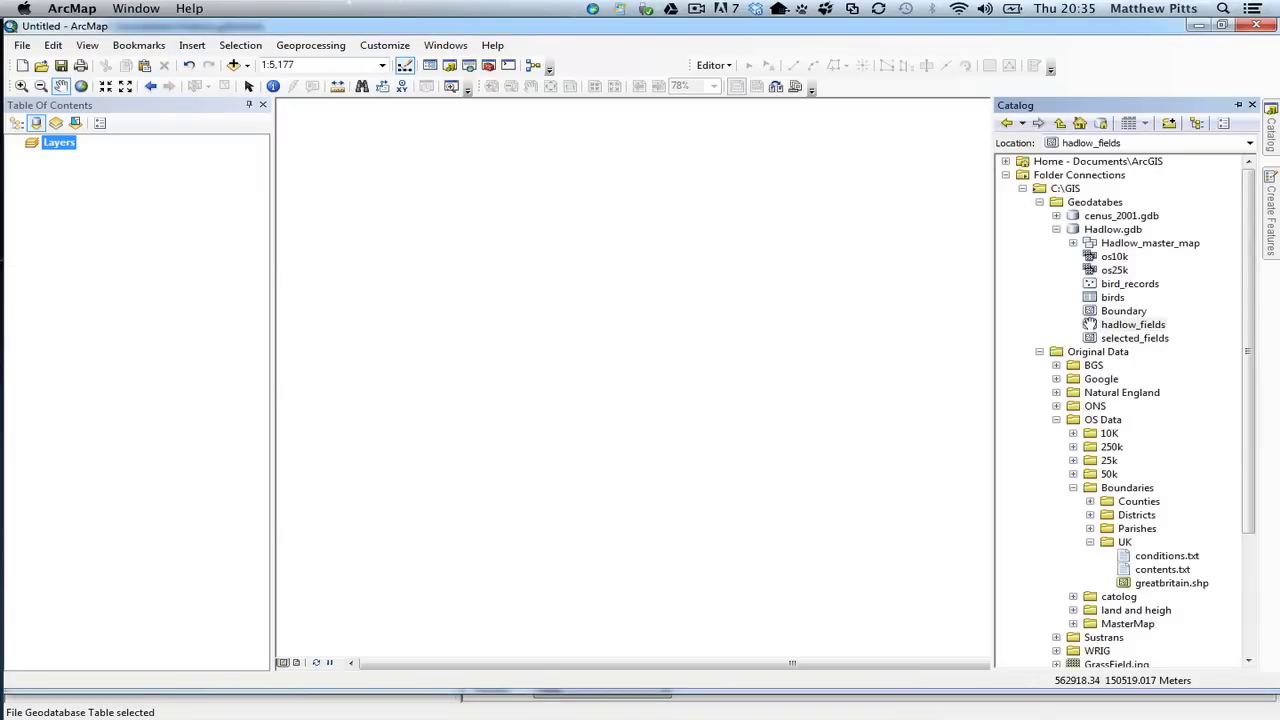
pyautogui.moveTo(1090, 324); pyautogui.dragTo(777, 323)
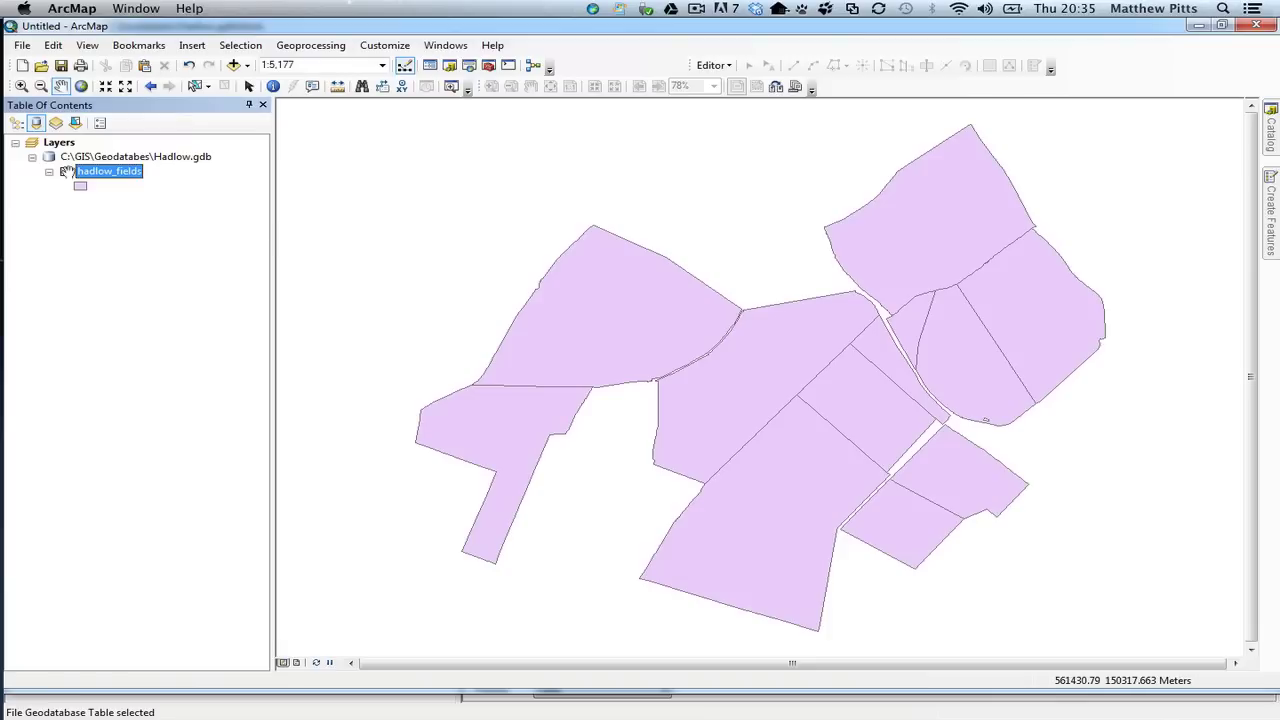
pyautogui.click(118, 172)
pyautogui.write('Hab')
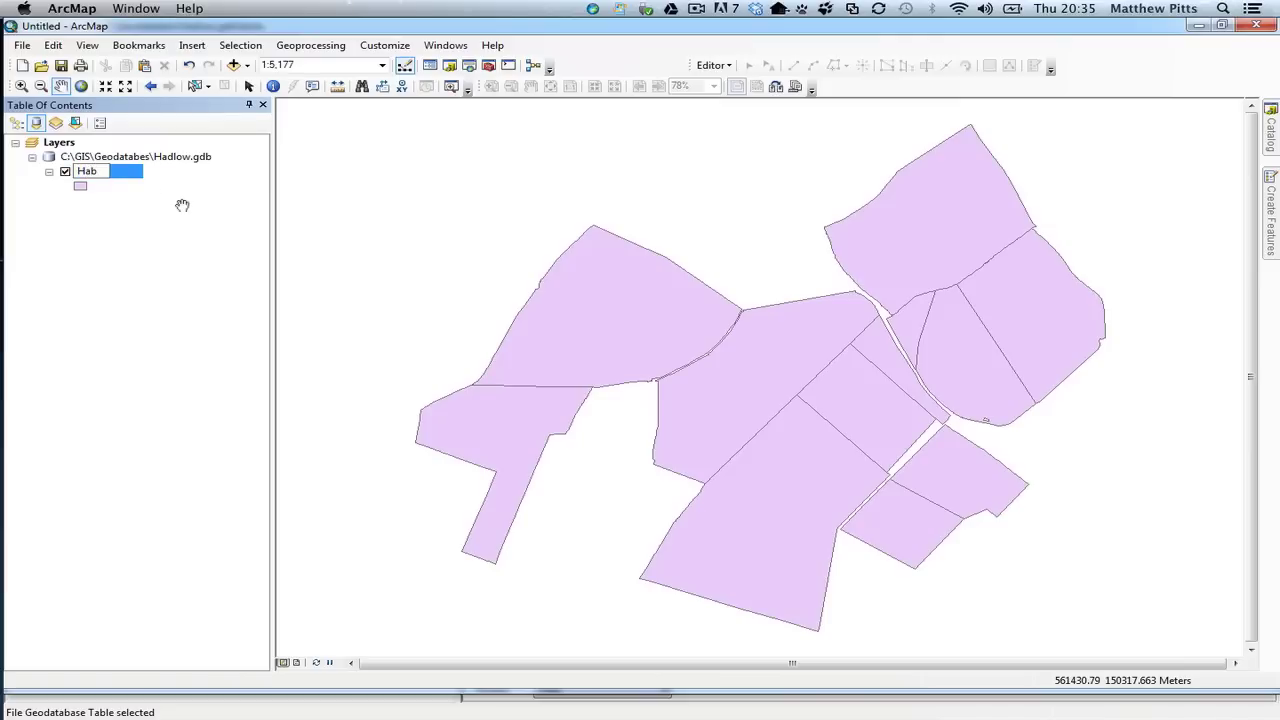
pyautogui.write('itat Types')
pyautogui.press('Return')
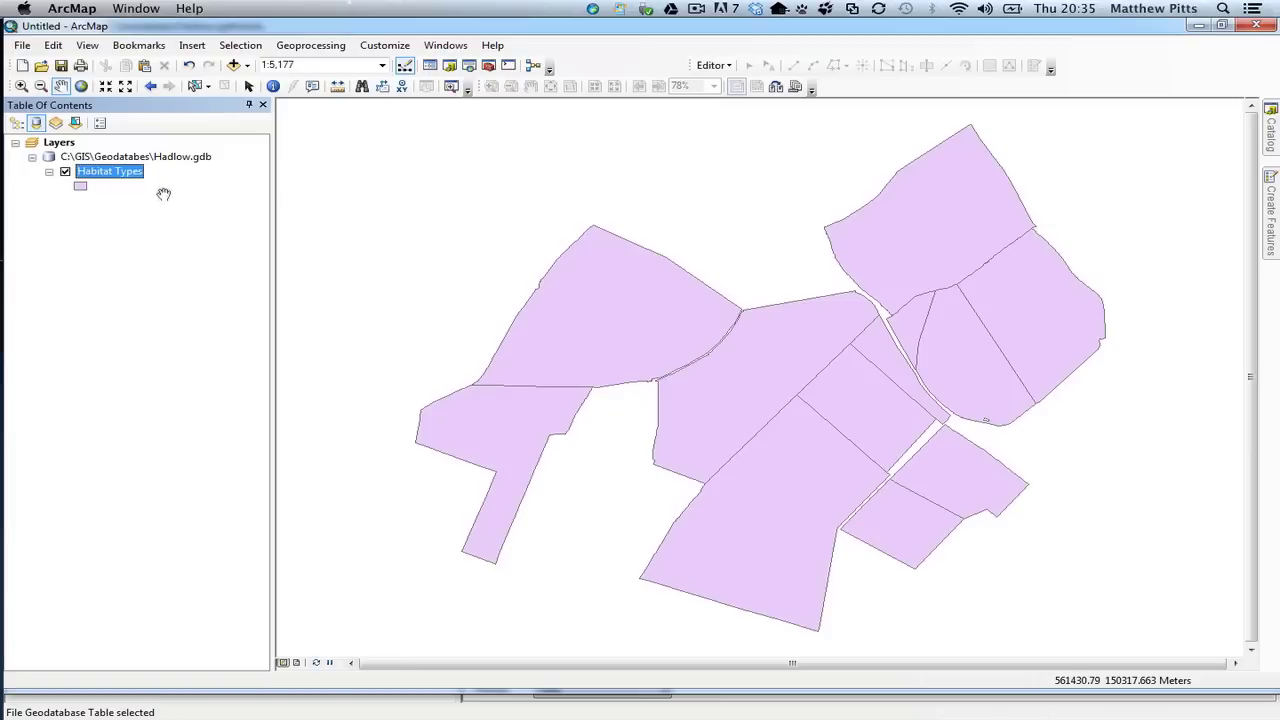
# Open the Habitat Types attribute table and move its window right over the map
pyautogui.rightClick(109, 173)
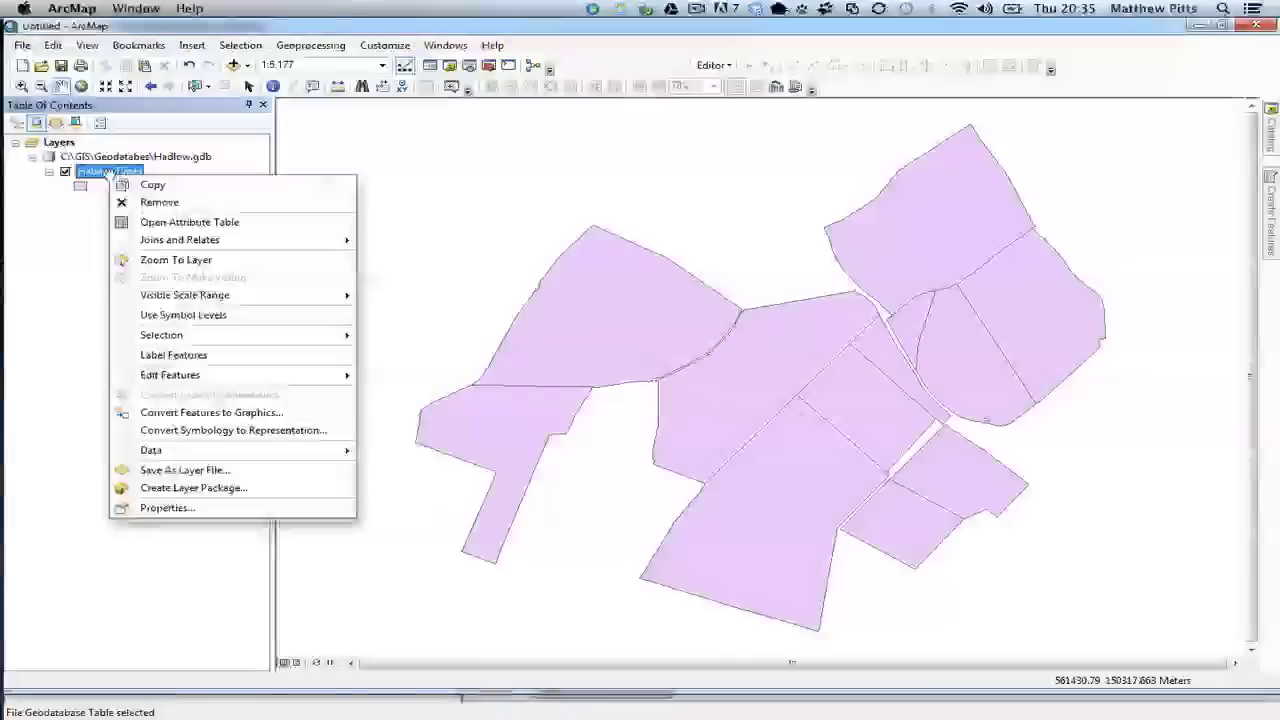
pyautogui.click(148, 222)
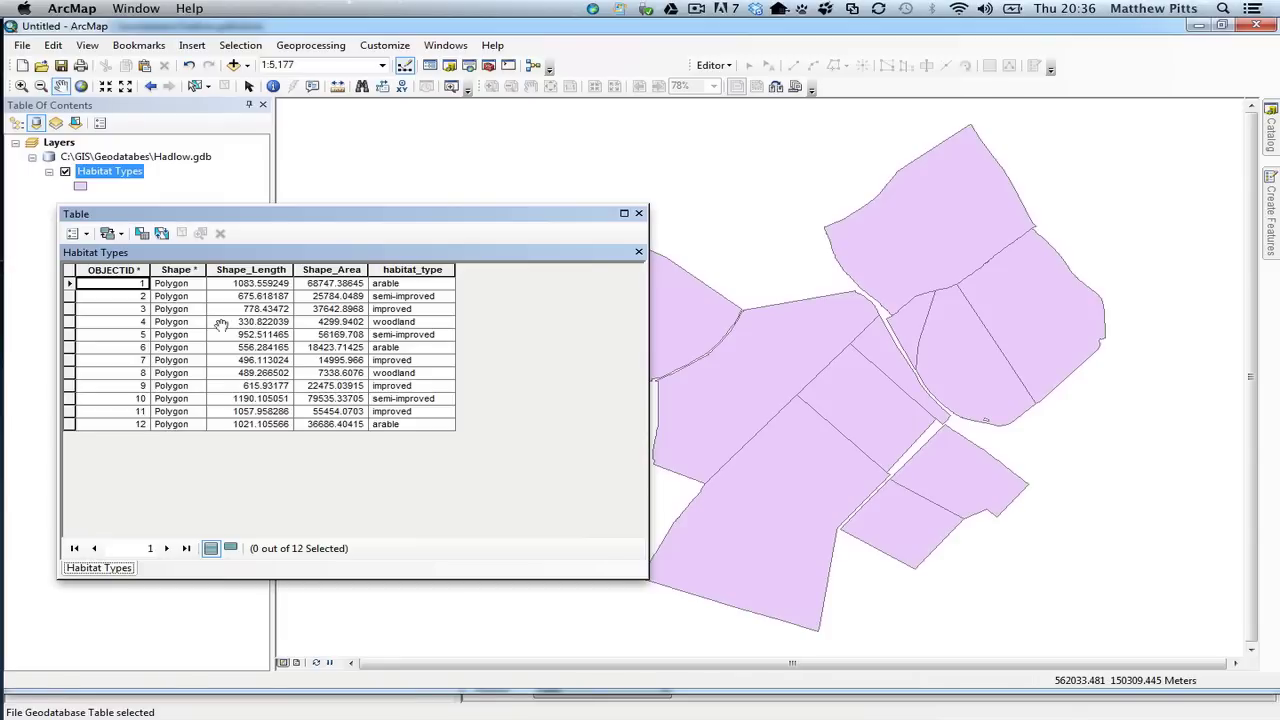
pyautogui.moveTo(213, 211); pyautogui.dragTo(374, 202)
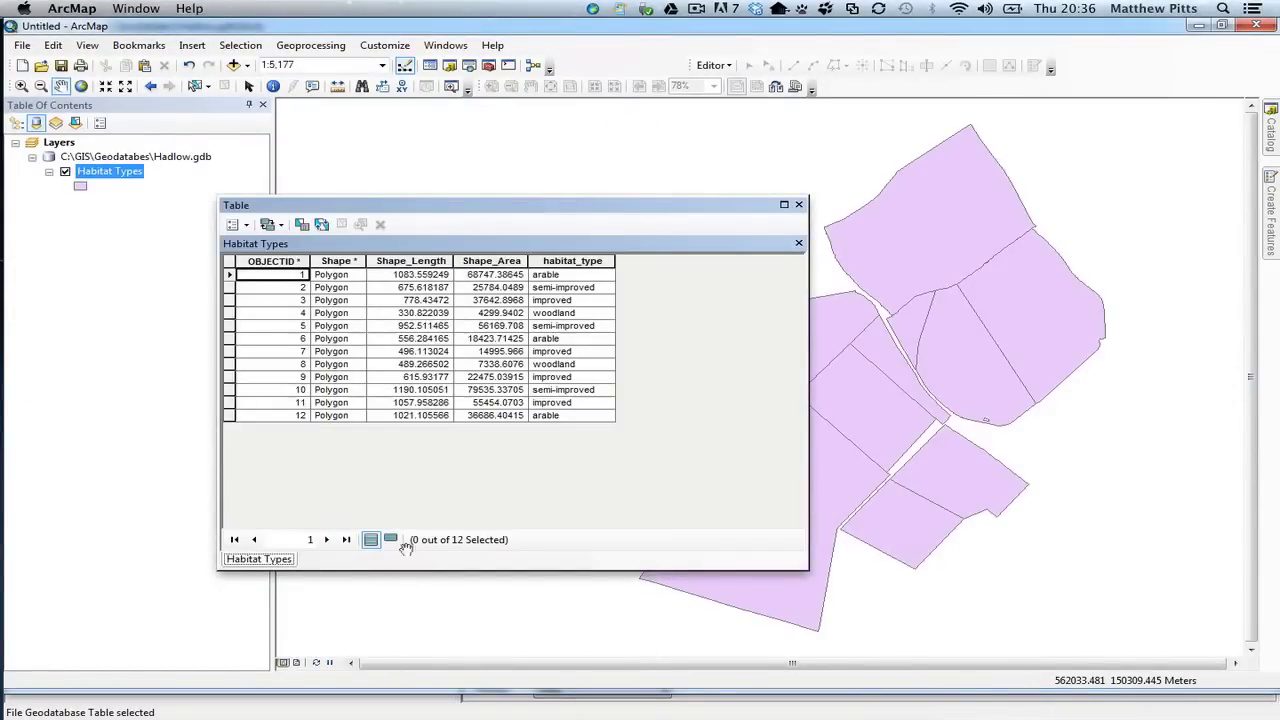
# Add a Short Integer field named 'Ha' to the Habitat Types table
pyautogui.click(246, 224)
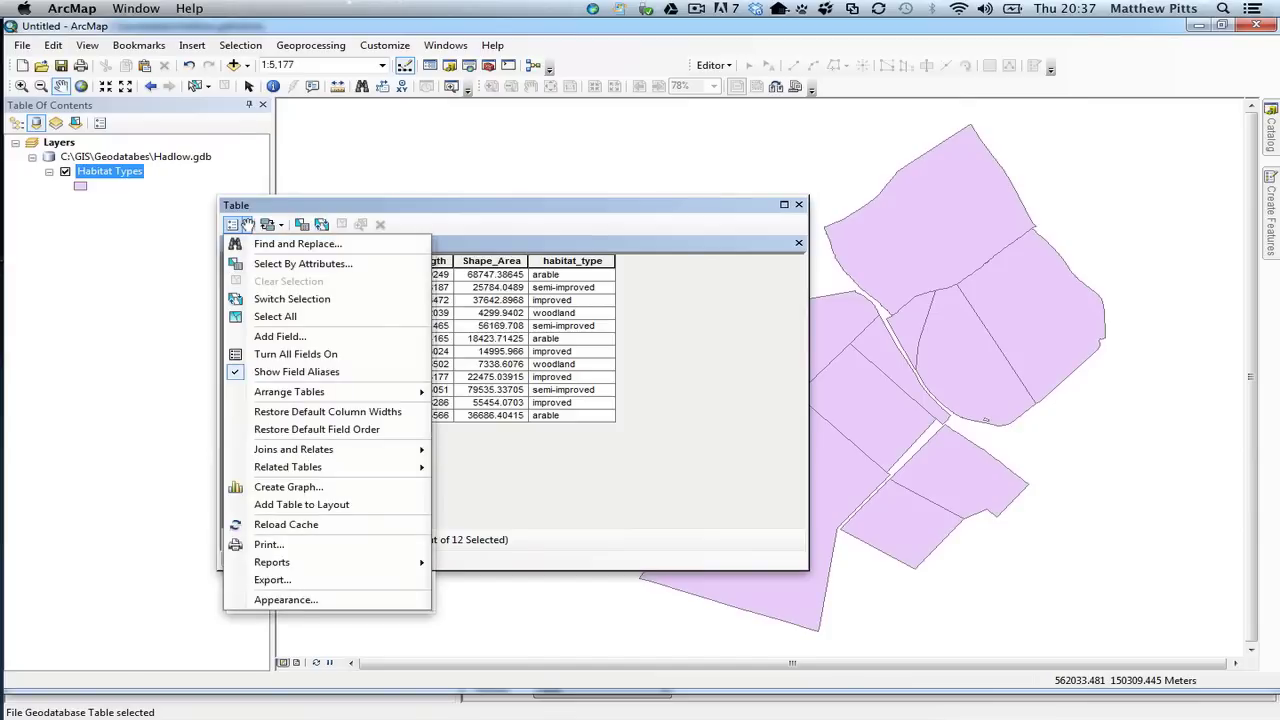
pyautogui.click(282, 336)
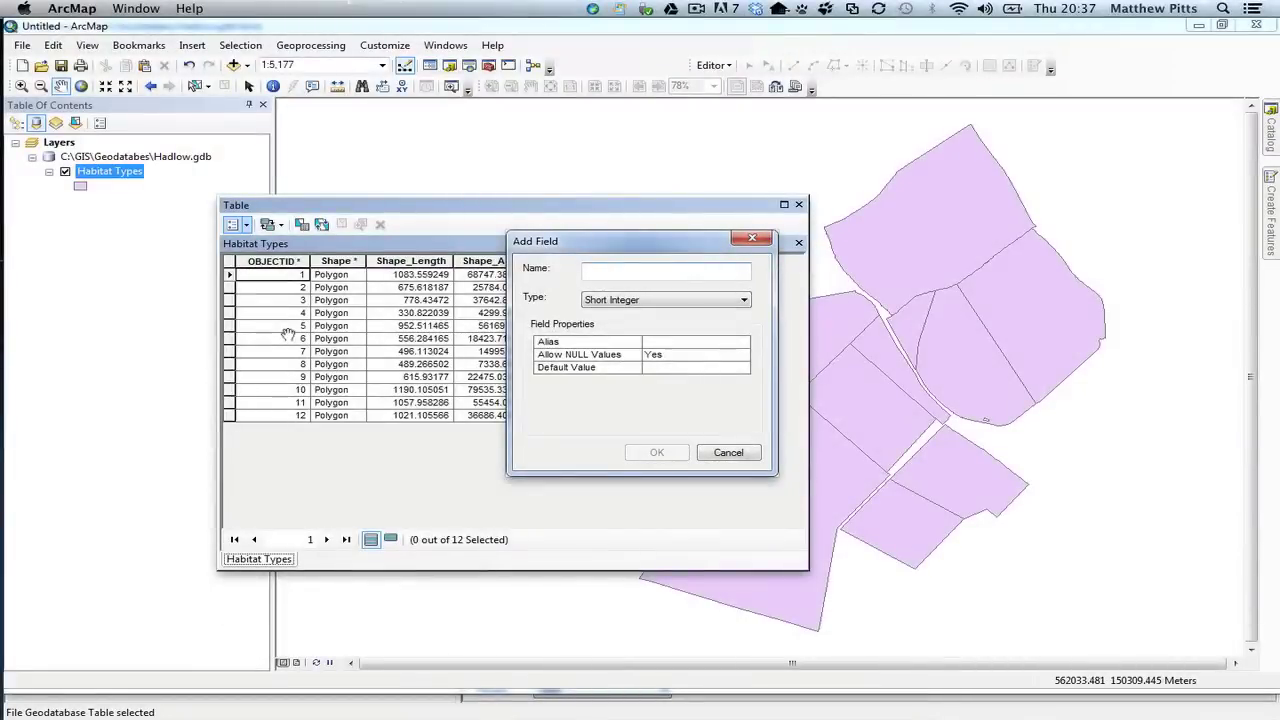
pyautogui.write('Ha')
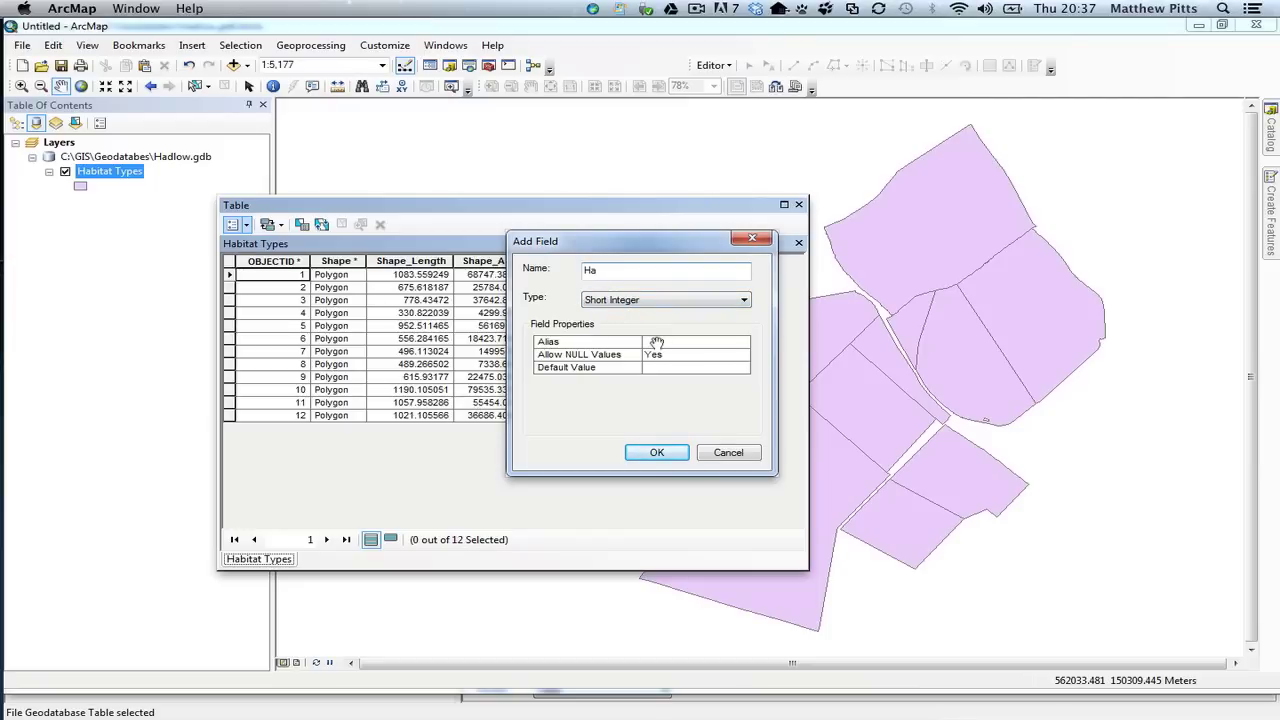
pyautogui.click(656, 452)
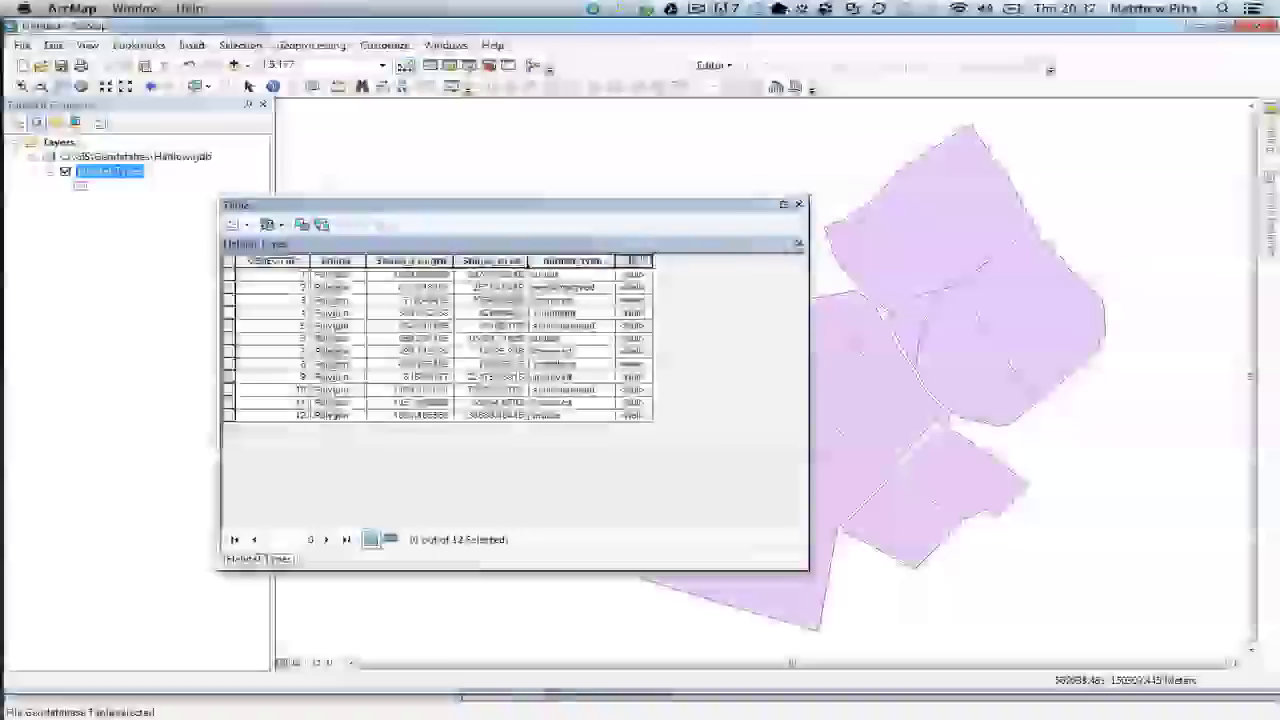
# Calculate geometry into Ha as polygon Area in Hectares, outside an edit session
pyautogui.rightClick(638, 260)
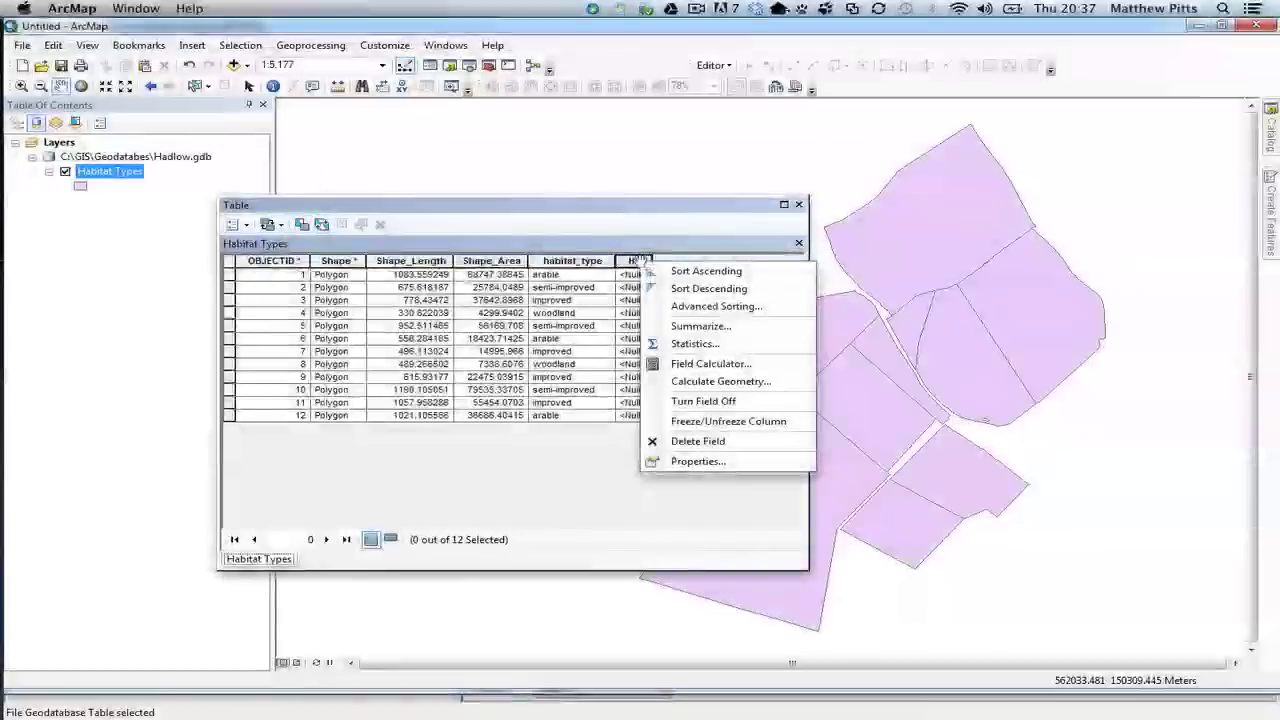
pyautogui.click(698, 382)
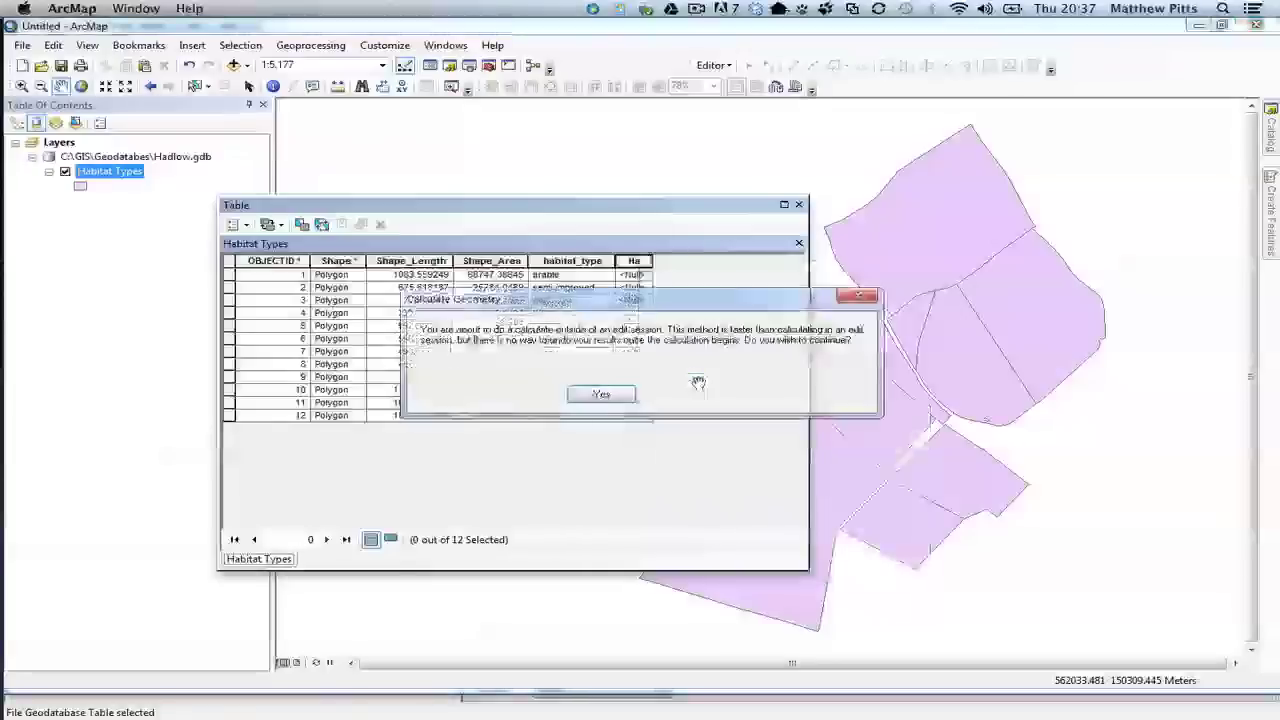
pyautogui.click(600, 394)
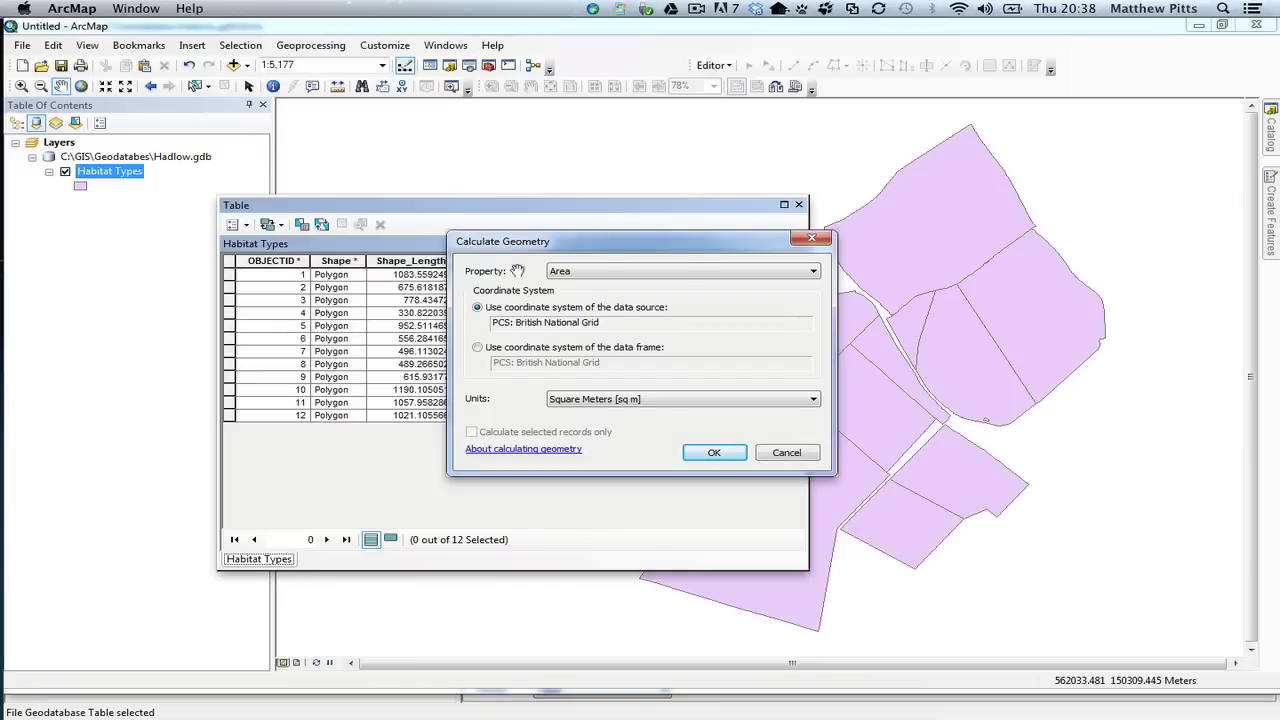
pyautogui.click(797, 272)
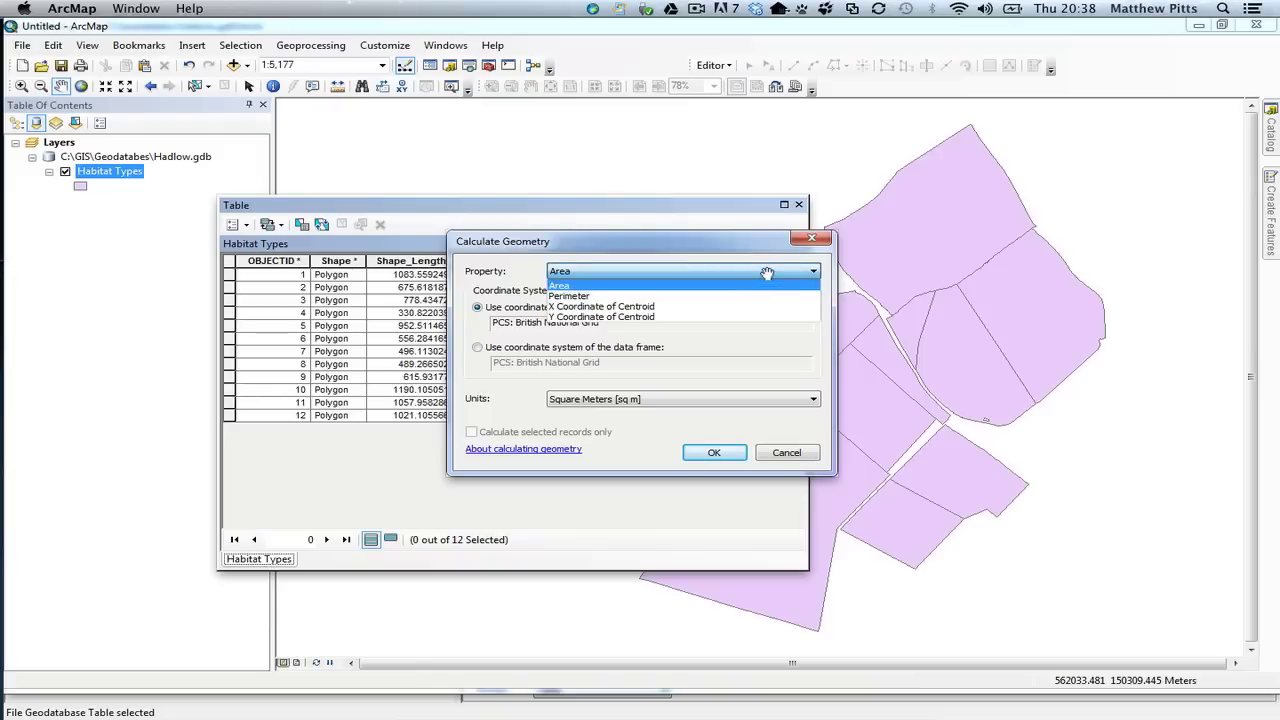
pyautogui.click(768, 273)
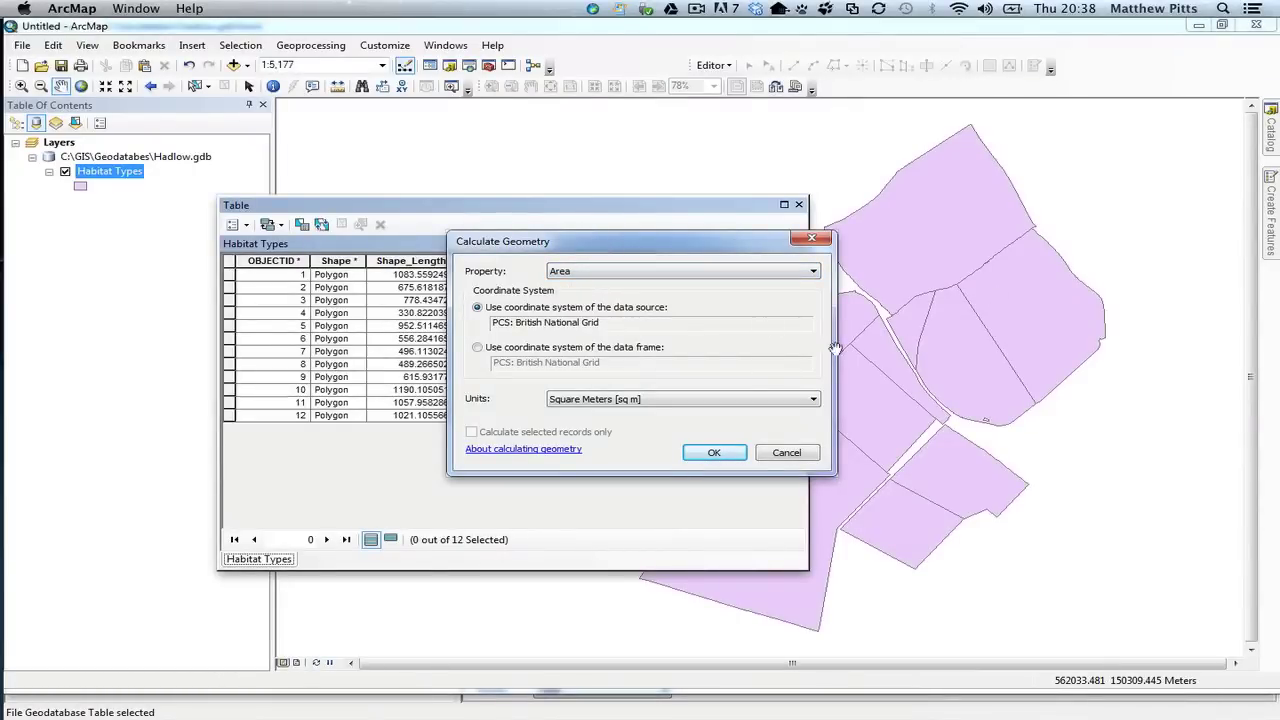
pyautogui.click(811, 399)
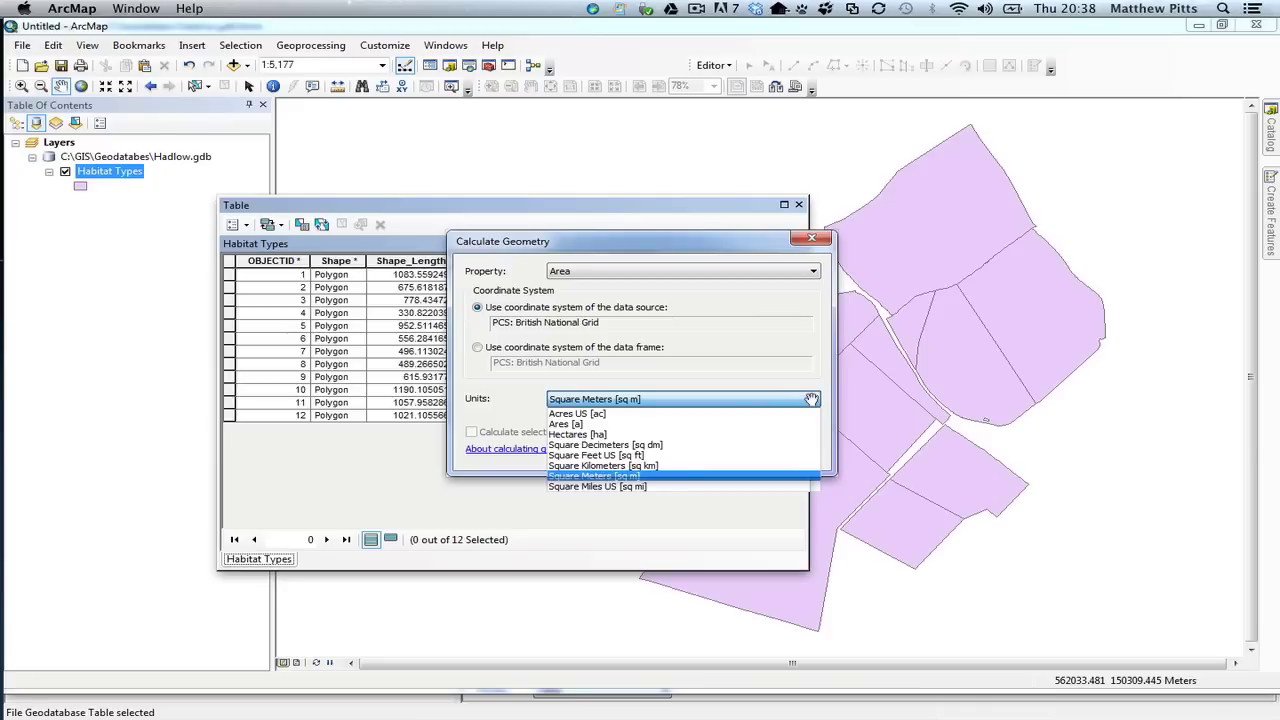
pyautogui.click(606, 434)
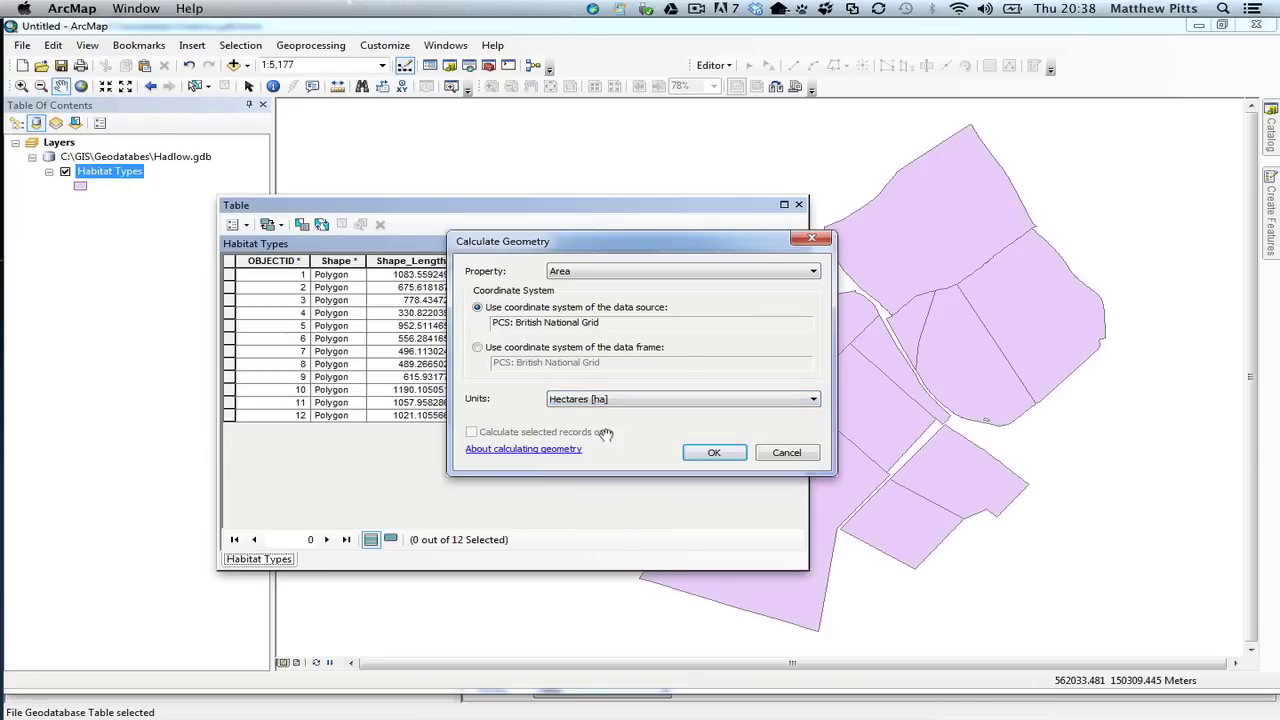
pyautogui.click(709, 453)
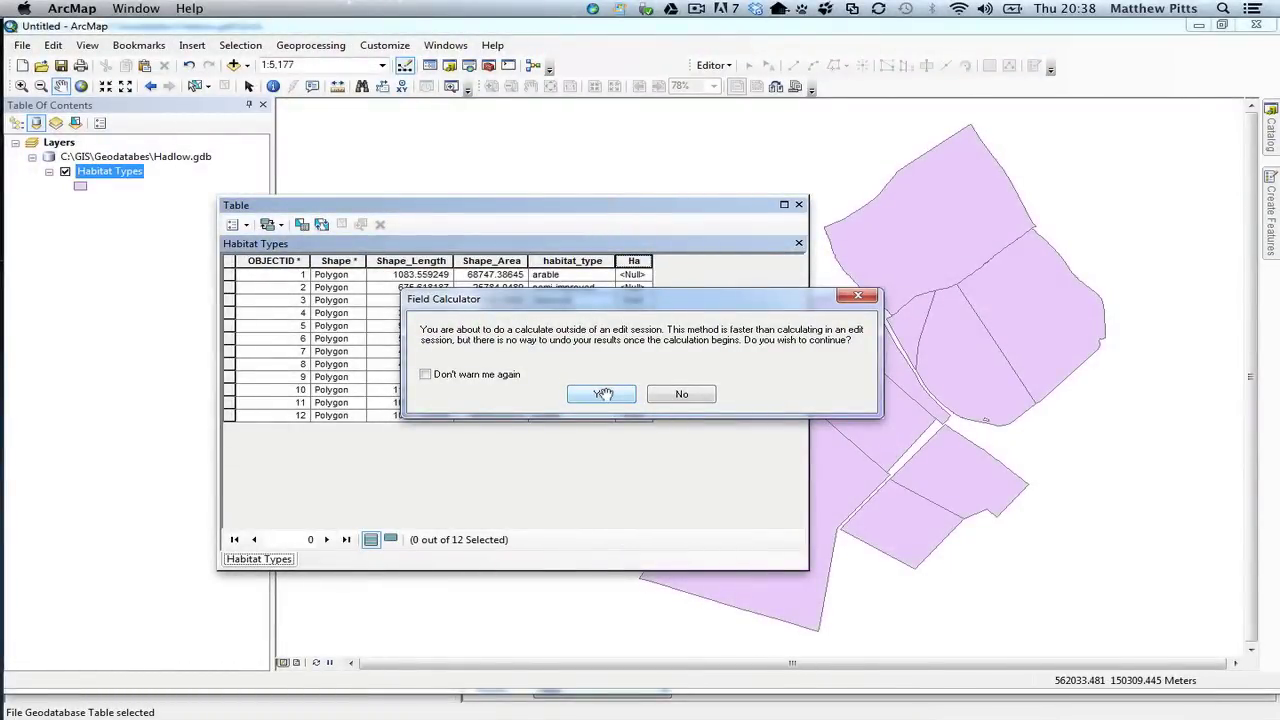
pyautogui.click(603, 394)
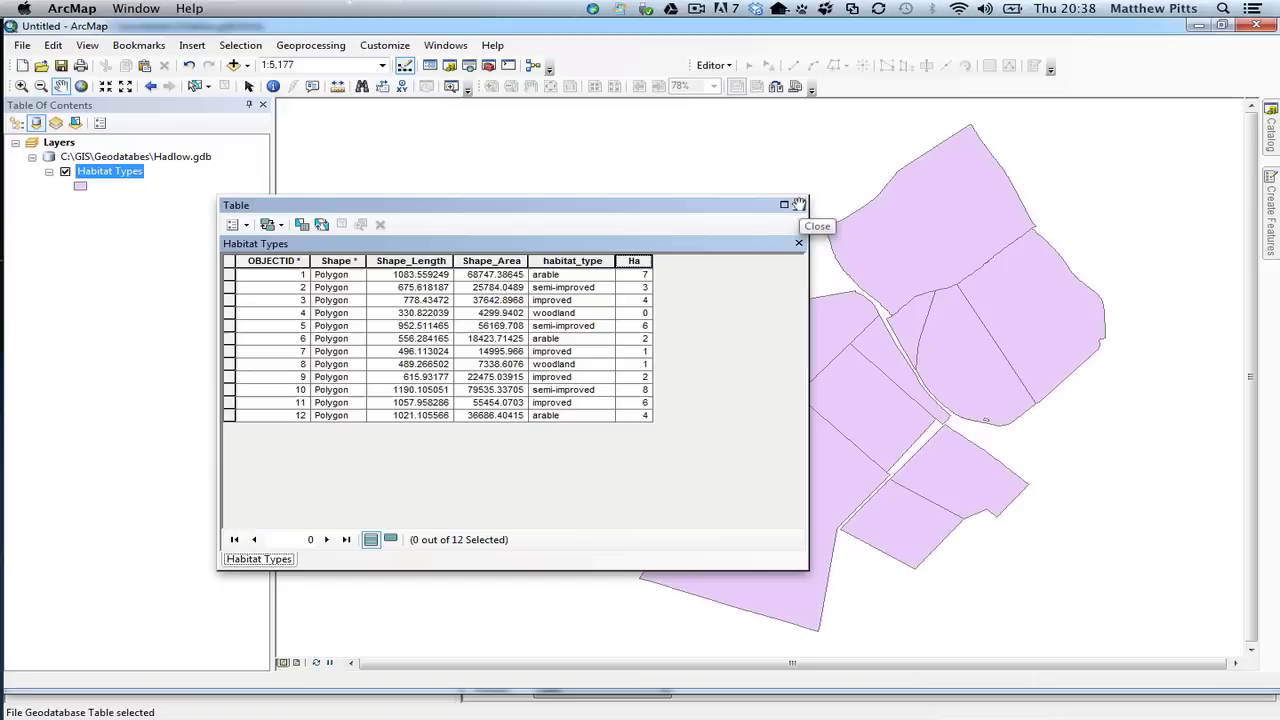
# Close the Habitat Types attribute table window
pyautogui.click(798, 204)
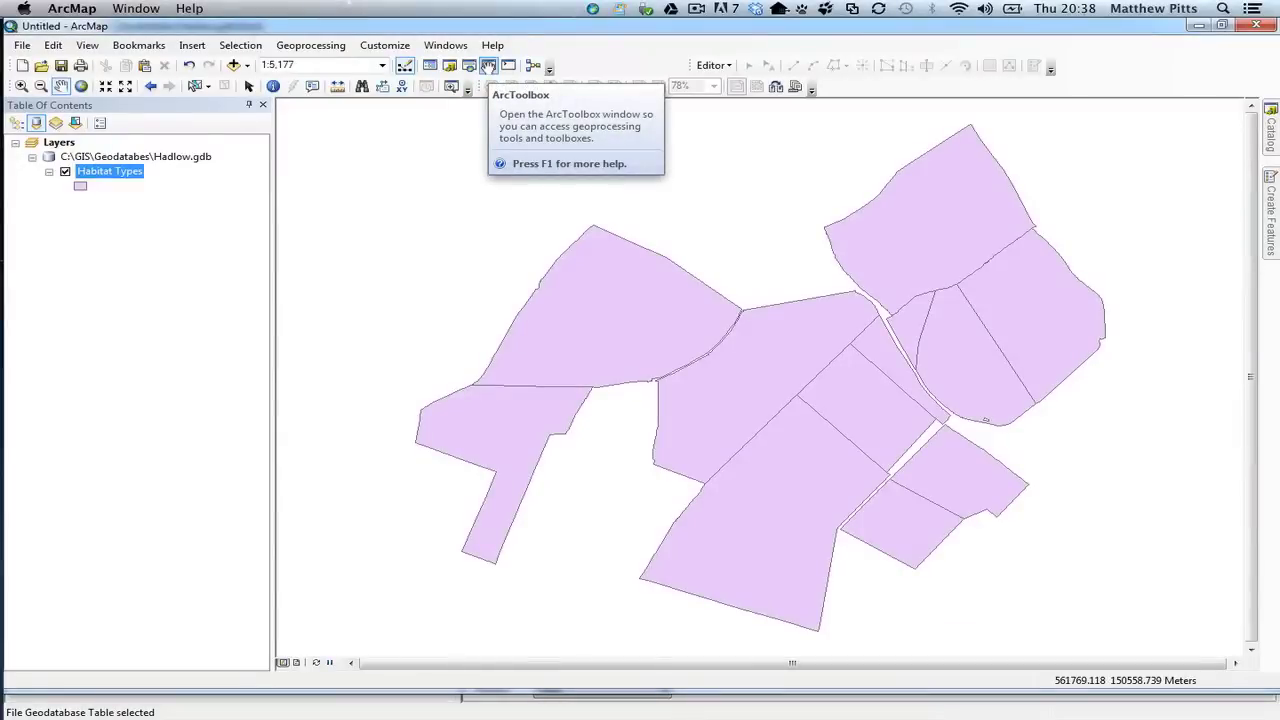
# Open ArcToolbox to reach Analysis Tools > Statistics > Summary Statistics
pyautogui.click(488, 65)
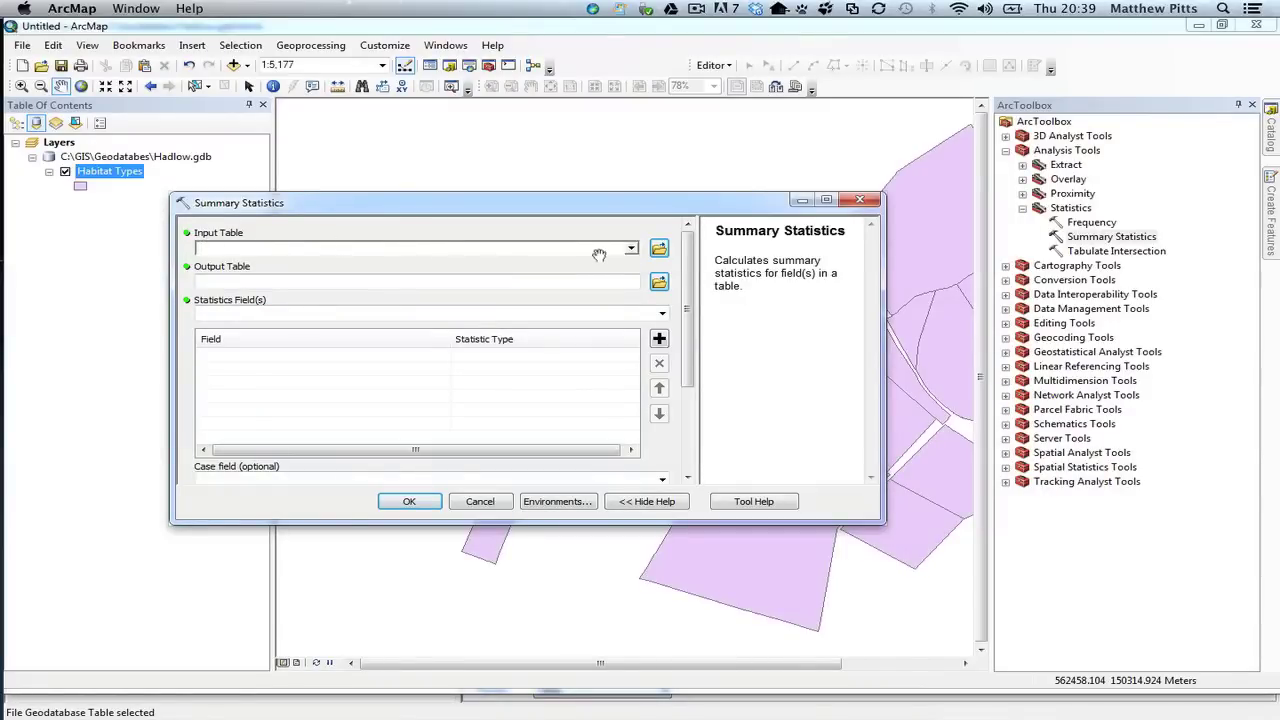
# Use Habitat Types as input and save output as habitat_summary_stats in Hadlow.gdb
pyautogui.click(631, 249)
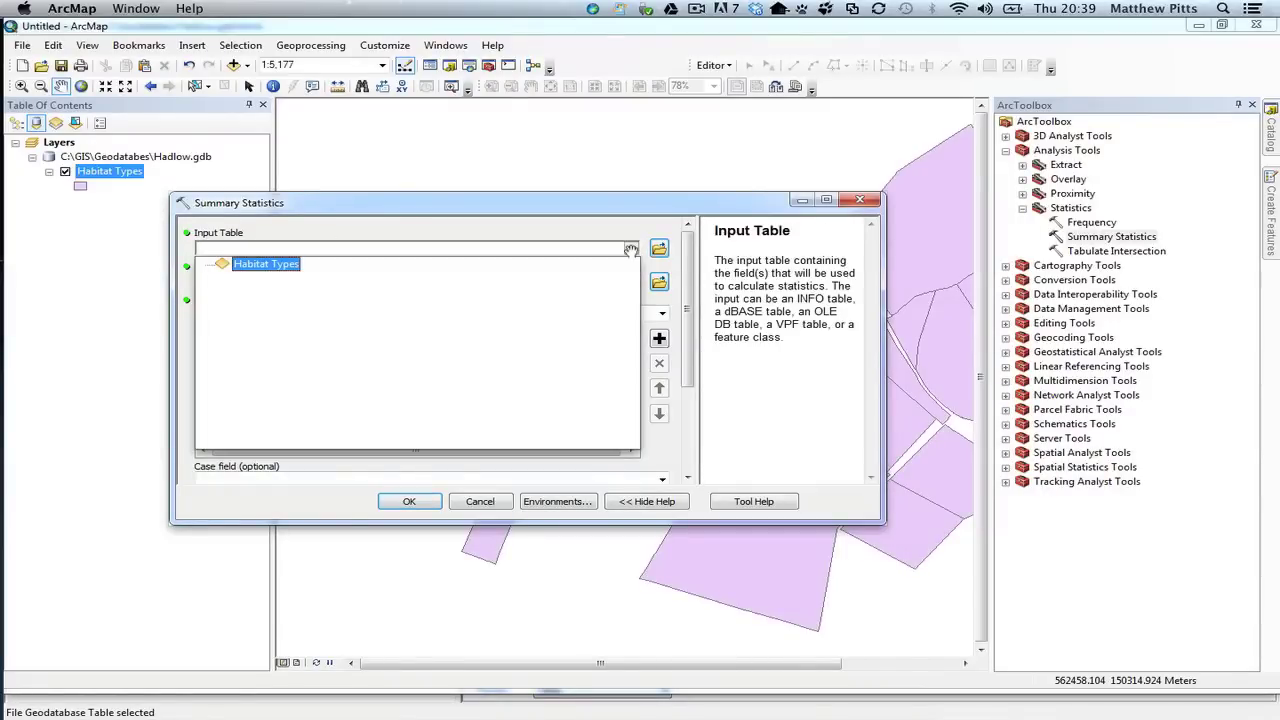
pyautogui.click(267, 263)
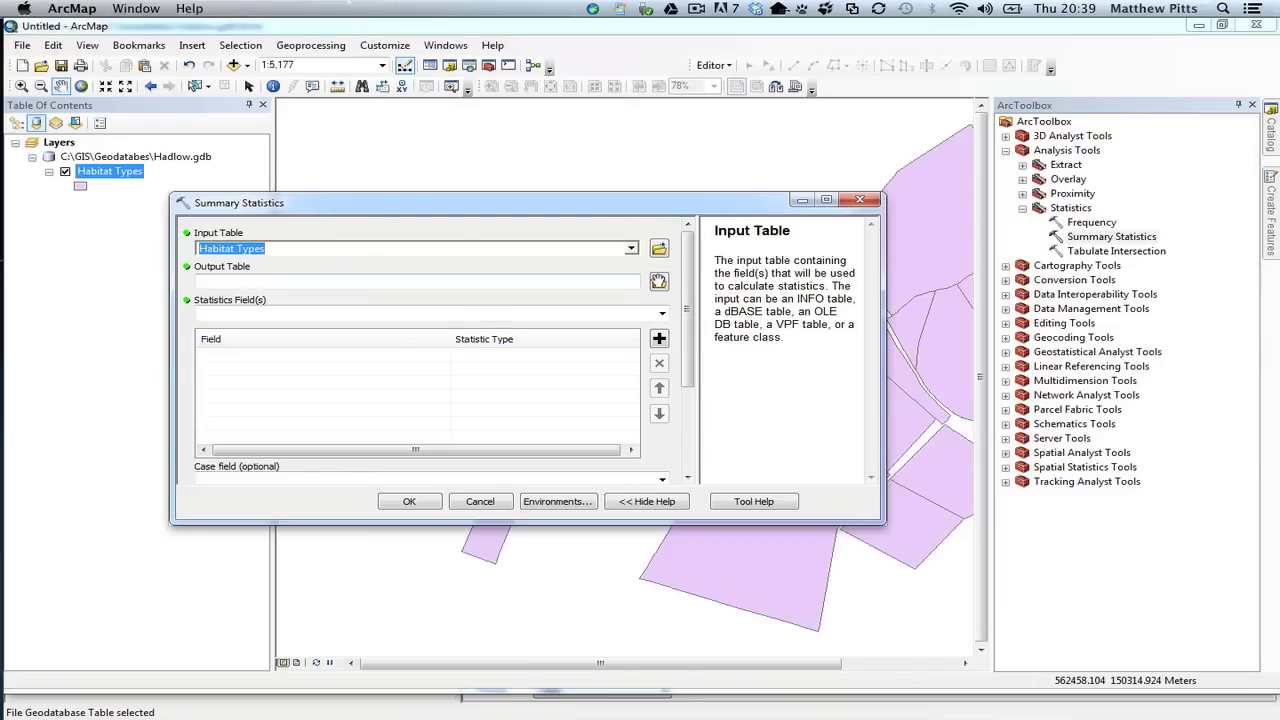
pyautogui.click(659, 281)
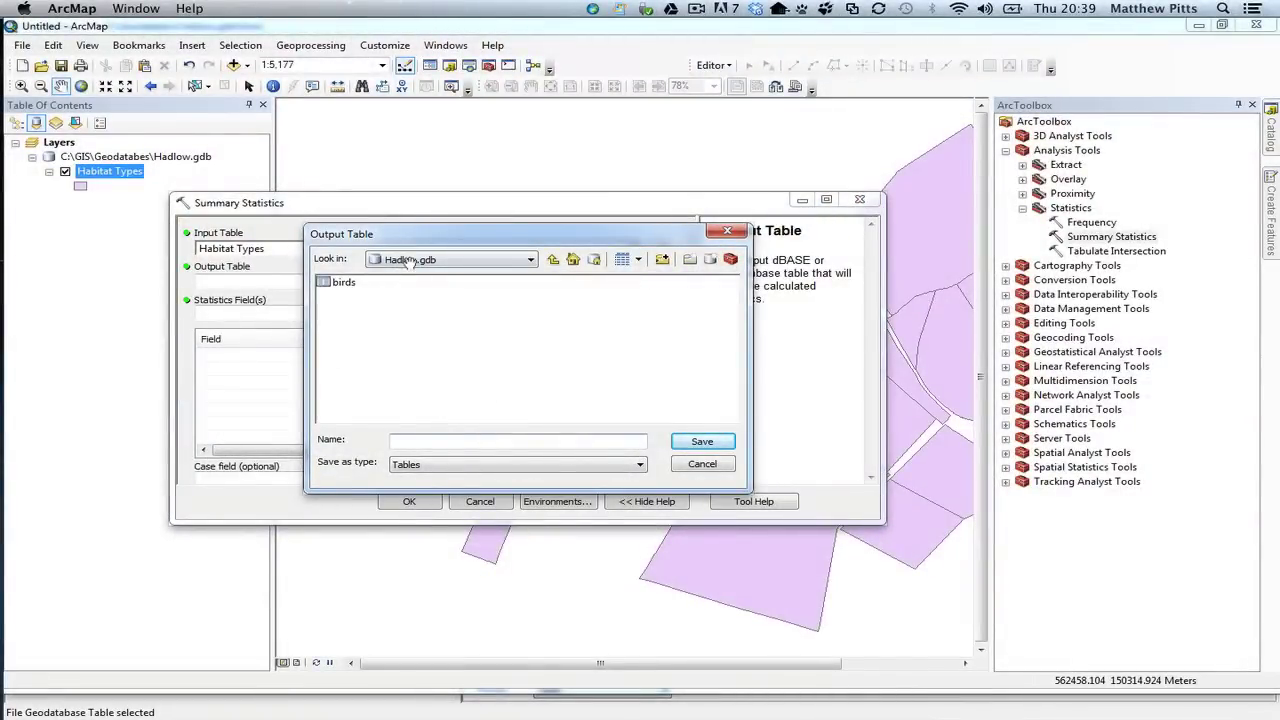
pyautogui.click(442, 444)
pyautogui.write('summary_stats')
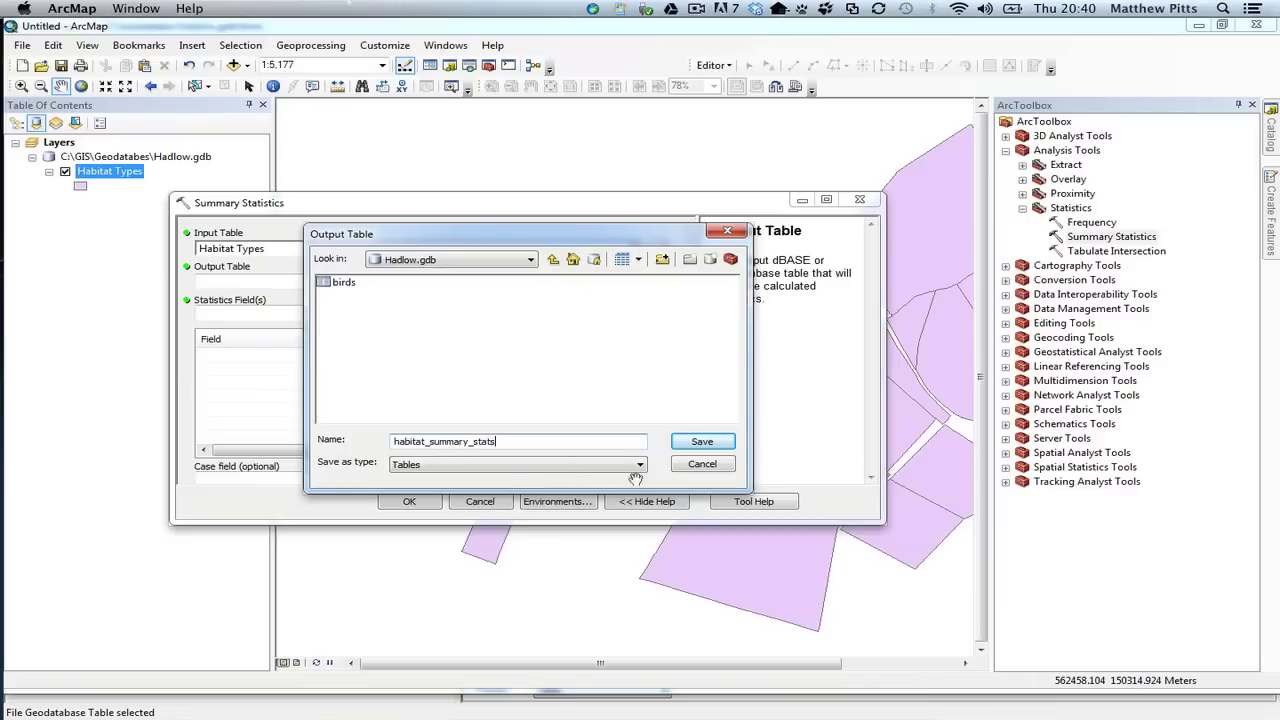
pyautogui.click(705, 441)
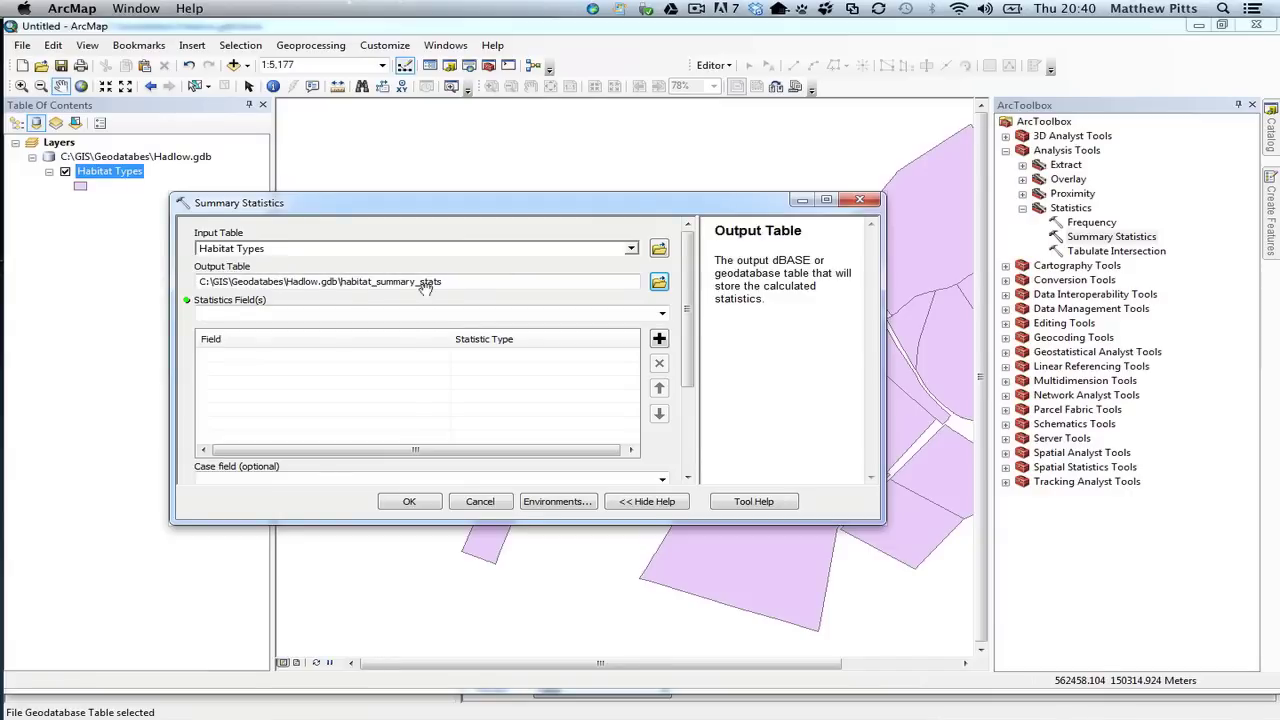
# Add Ha as the statistics field with statistic type SUM
pyautogui.click(228, 313)
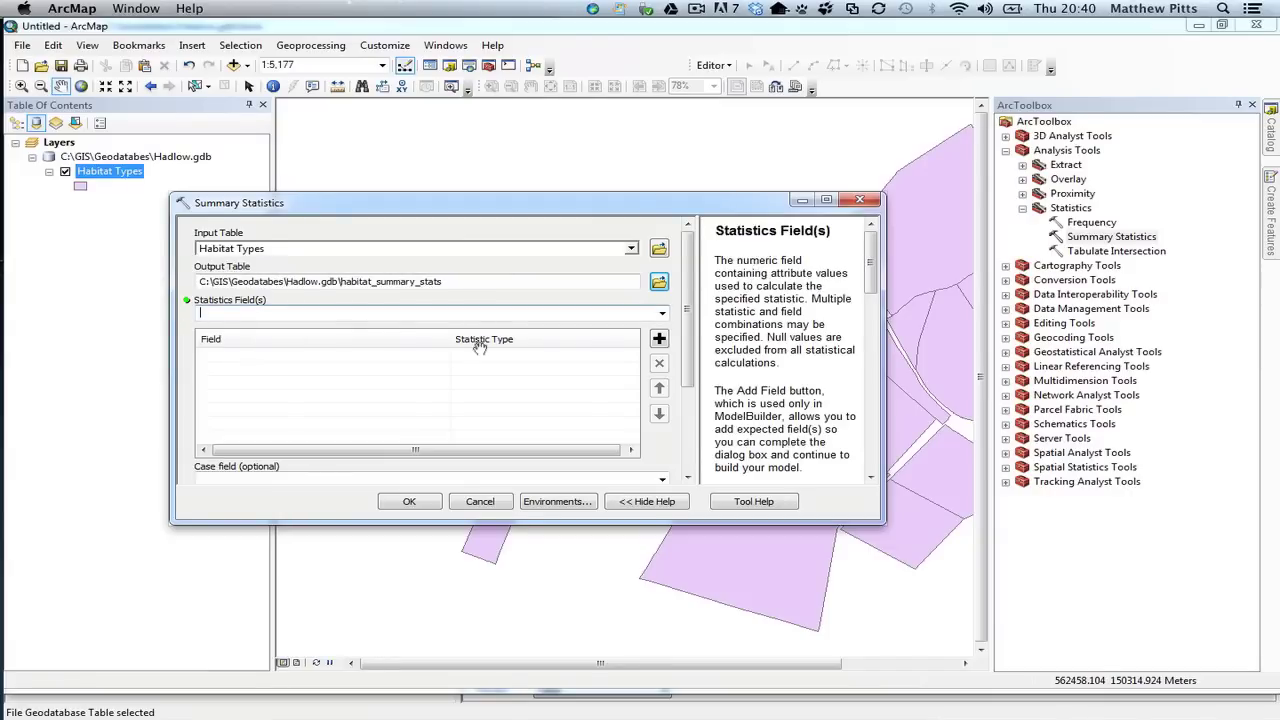
pyautogui.click(661, 313)
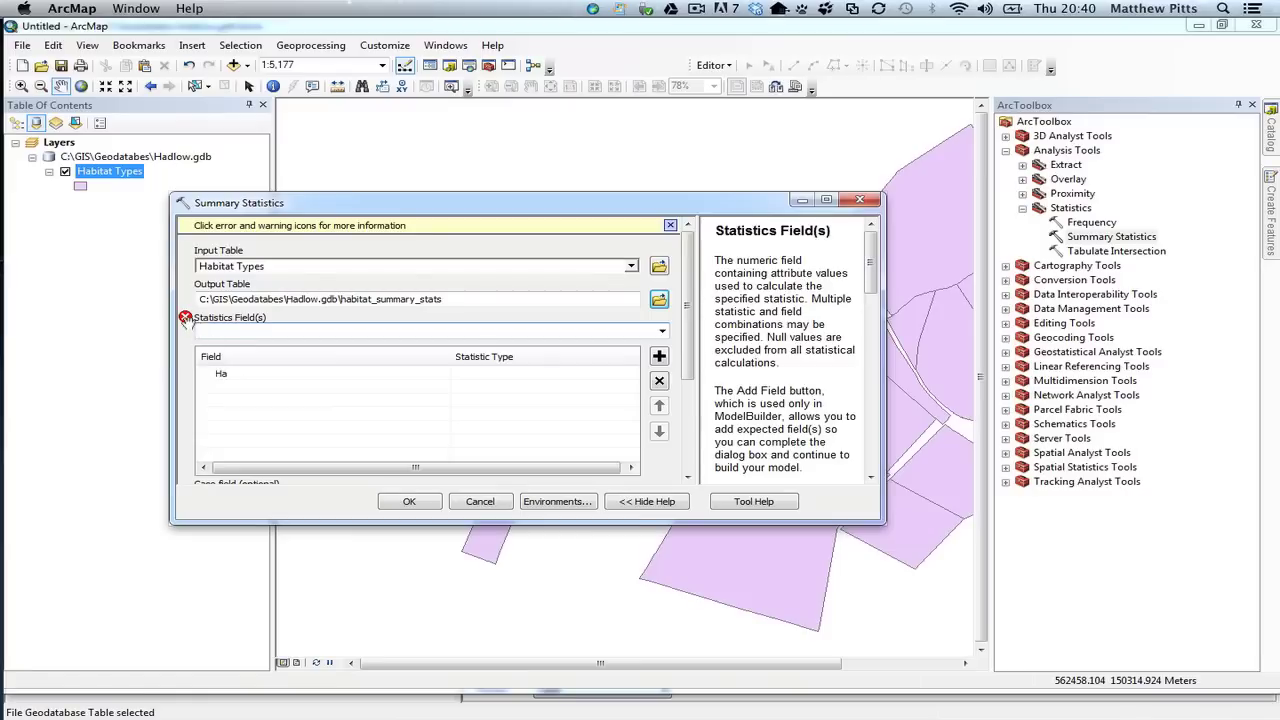
pyautogui.moveTo(185, 320)
pyautogui.click(584, 373)
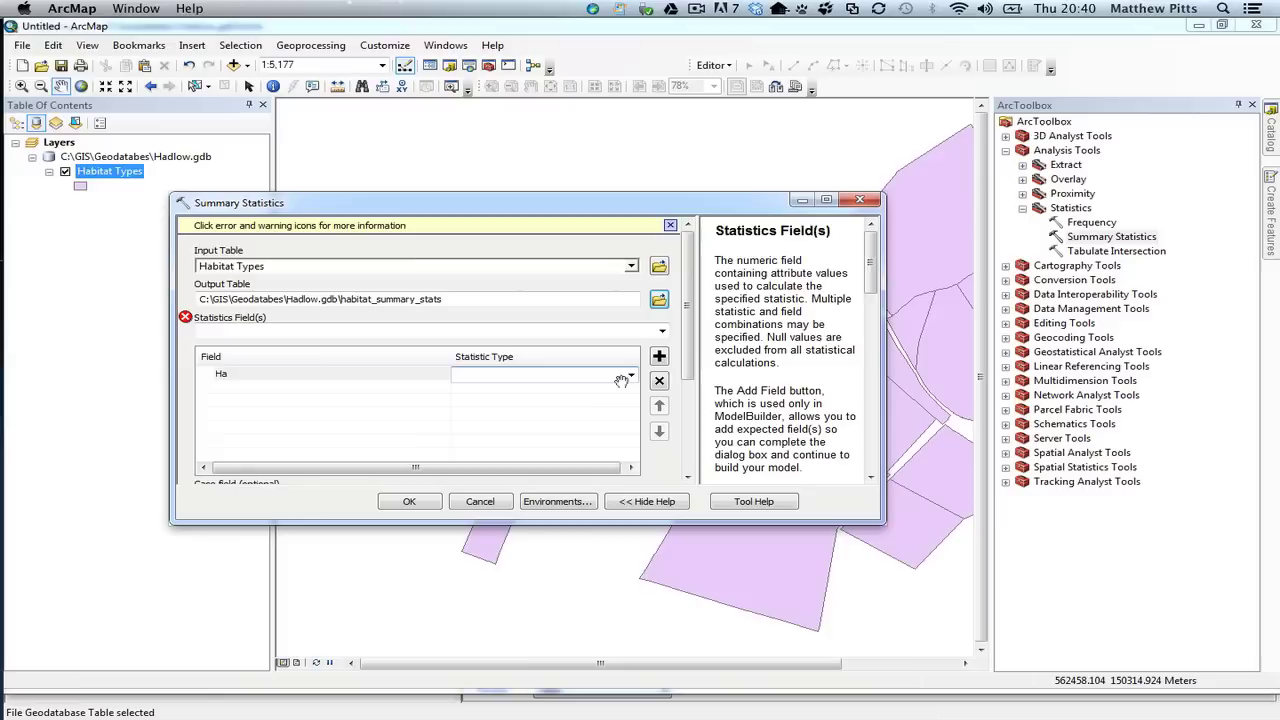
pyautogui.click(632, 375)
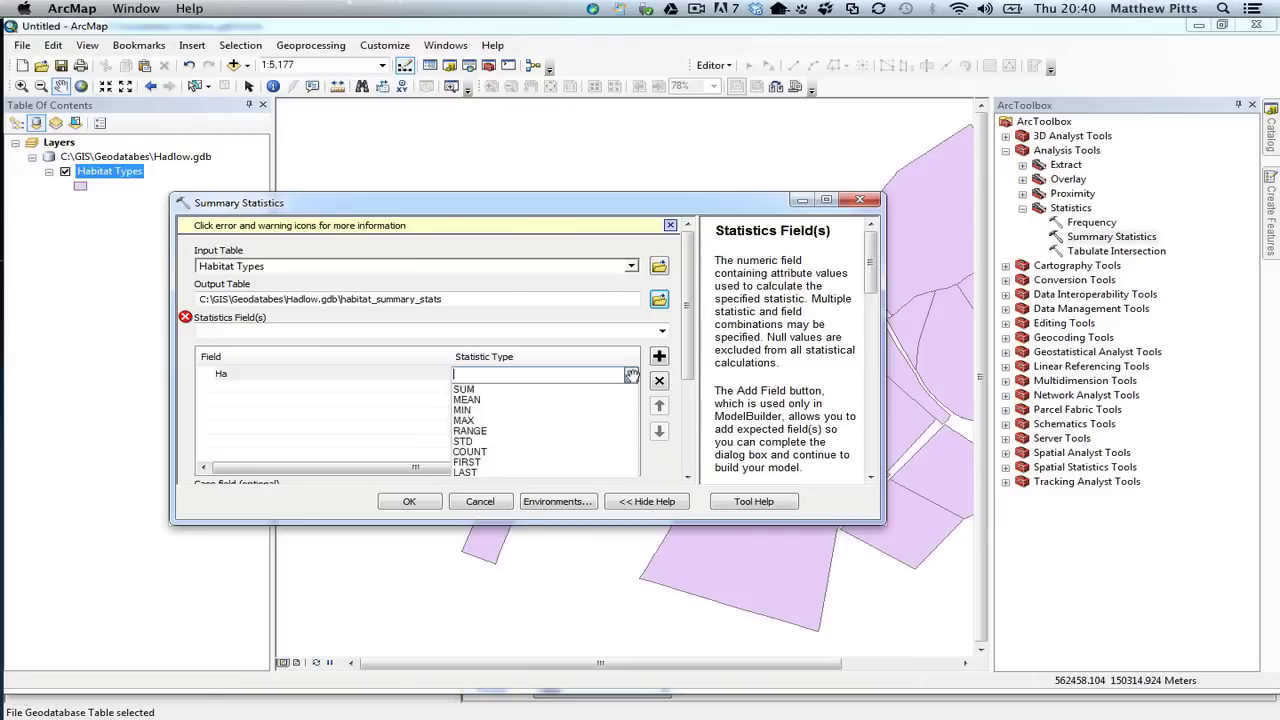
pyautogui.click(494, 389)
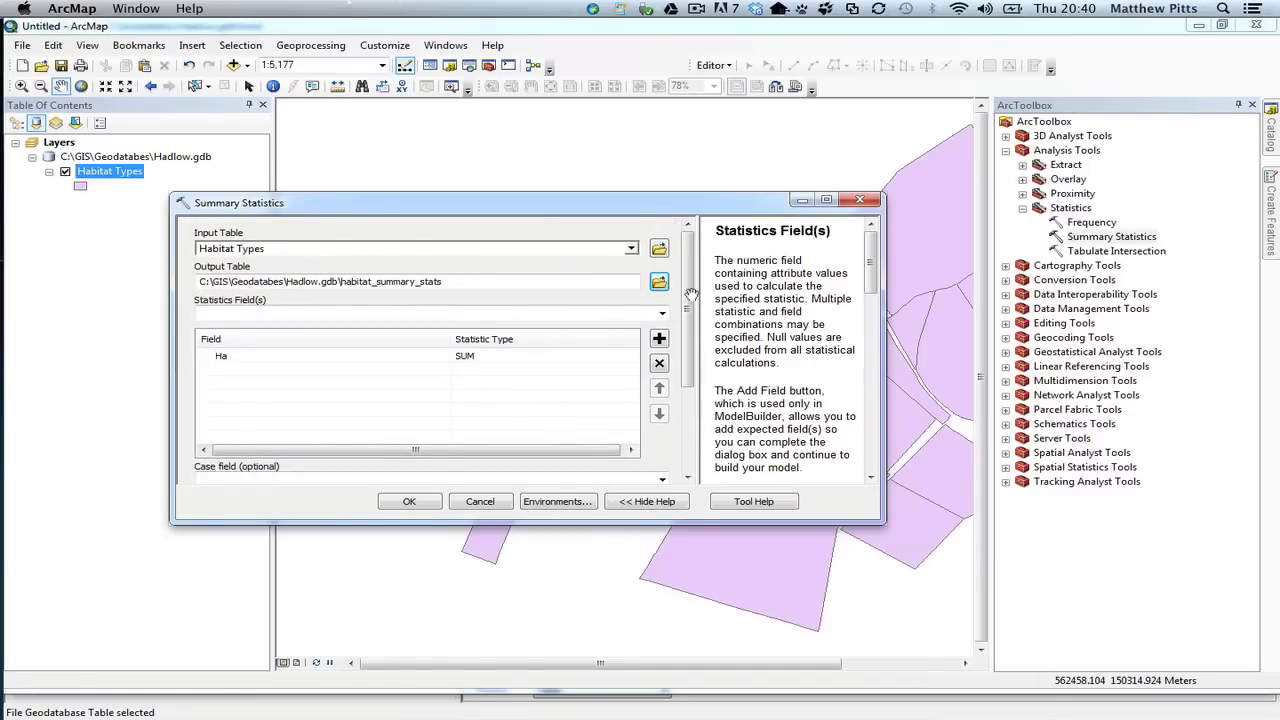
pyautogui.moveTo(688, 295); pyautogui.dragTo(687, 355)
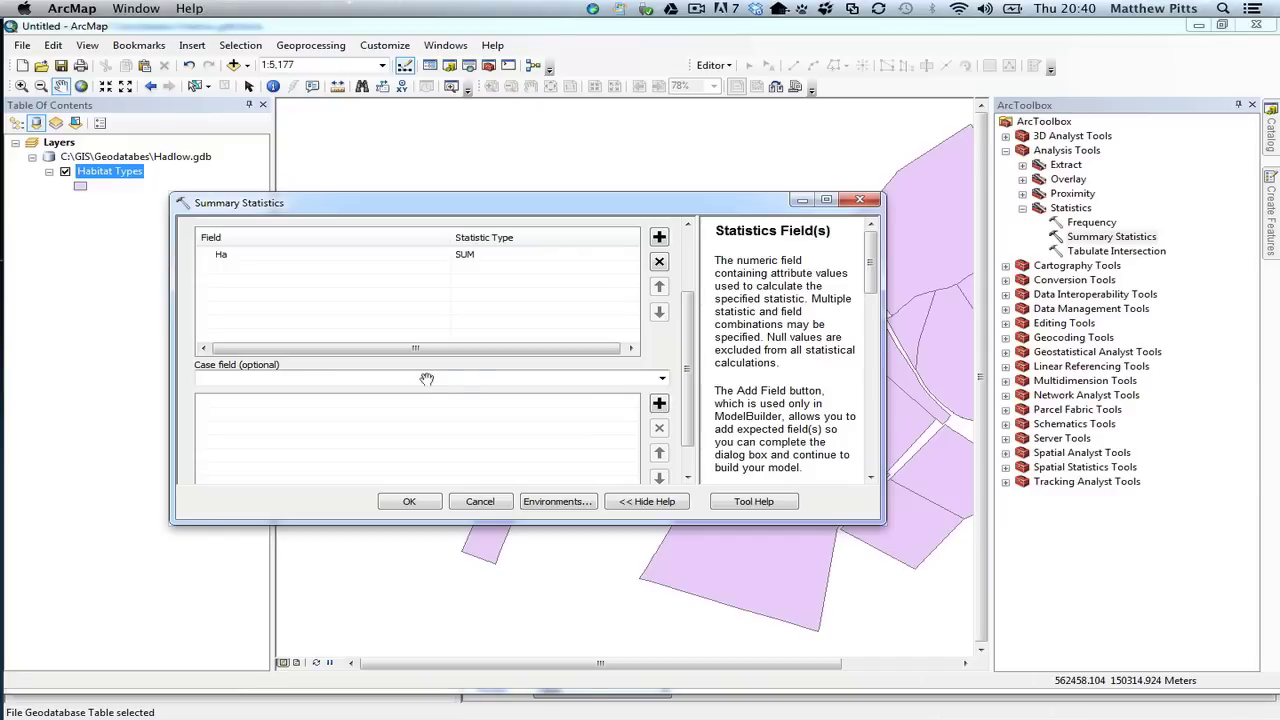
# Set habitat_type as the case field and run Summary Statistics
pyautogui.click(661, 378)
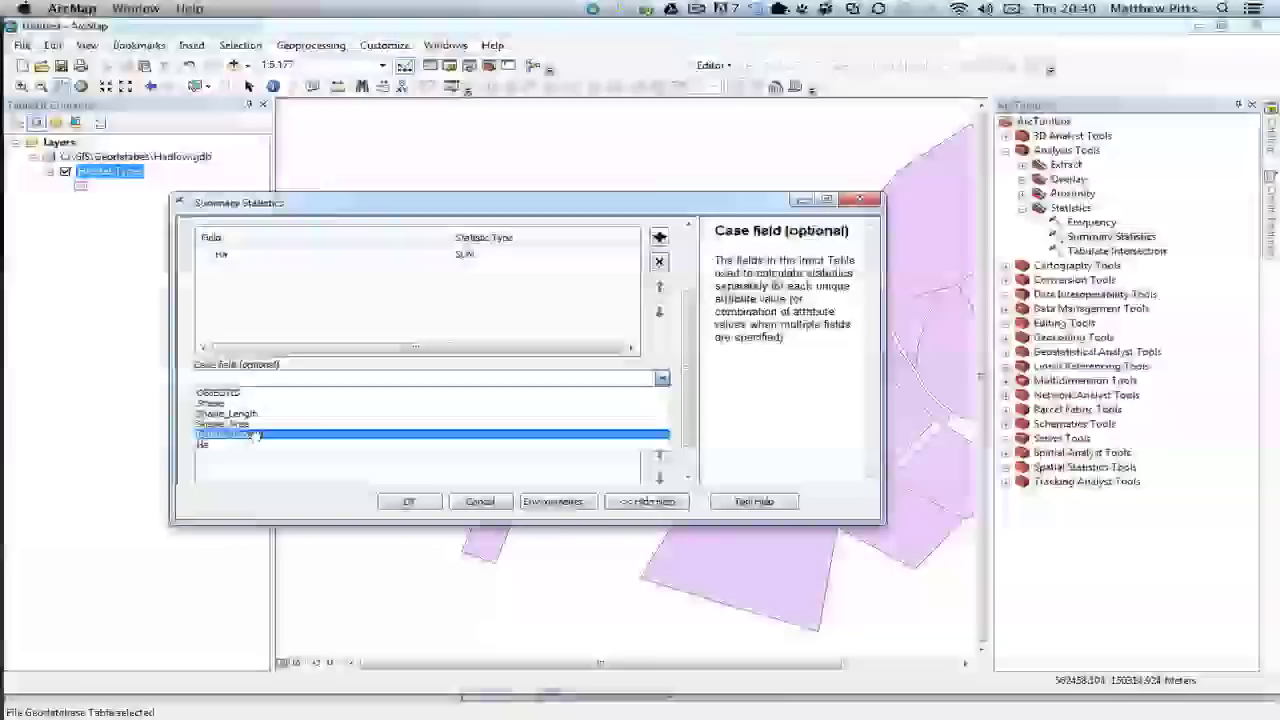
pyautogui.click(256, 434)
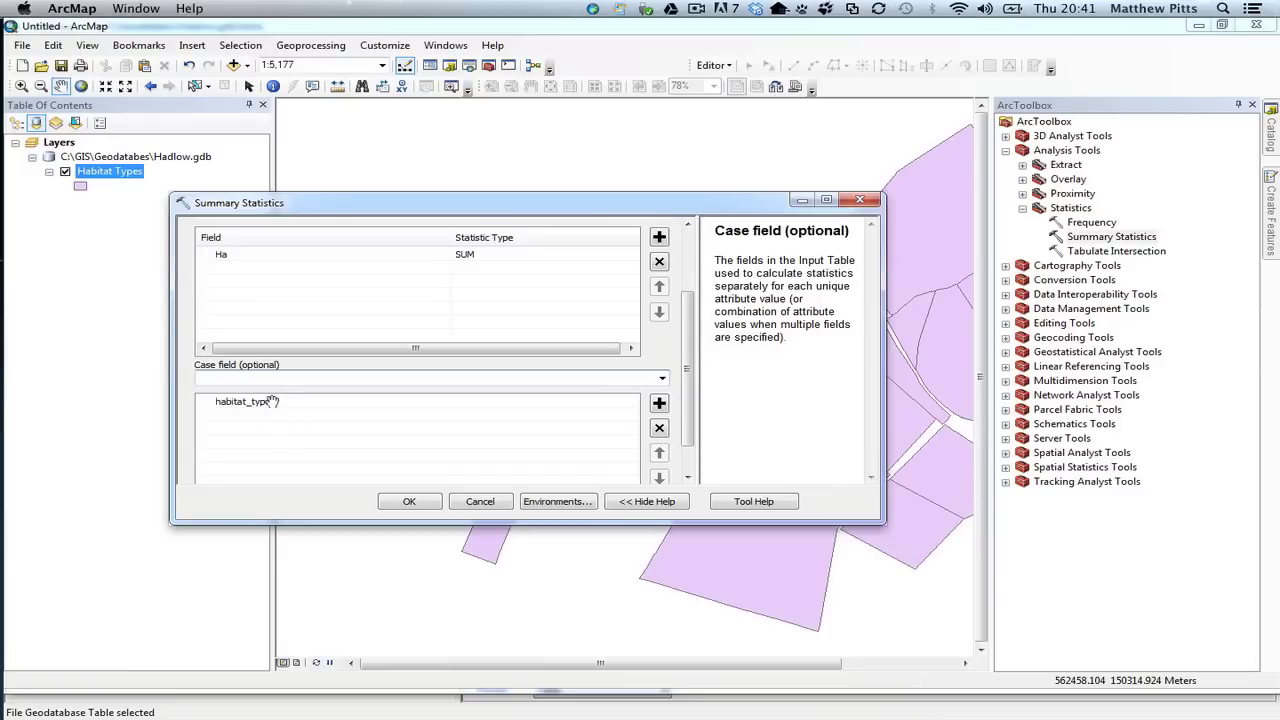
pyautogui.click(413, 502)
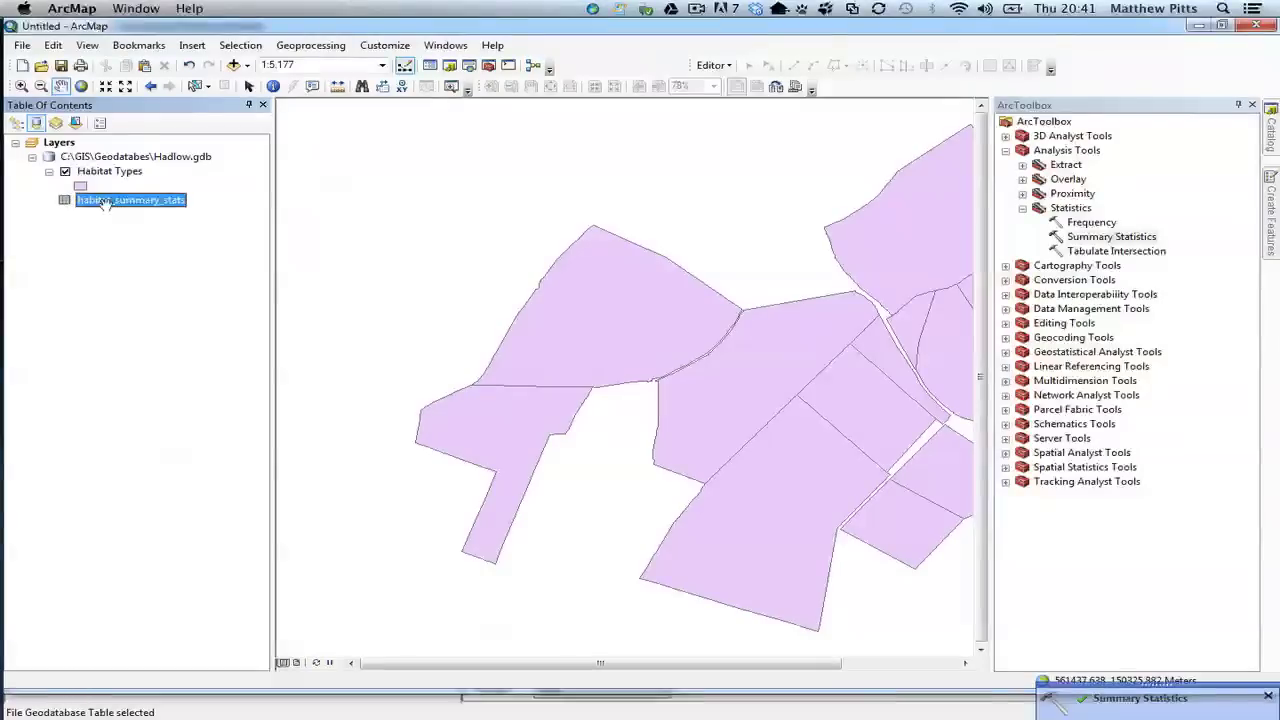
# Hide ArcToolbox and open the Catalog showing habitat_summary_stats inside Hadlow.gdb
pyautogui.click(1250, 105)
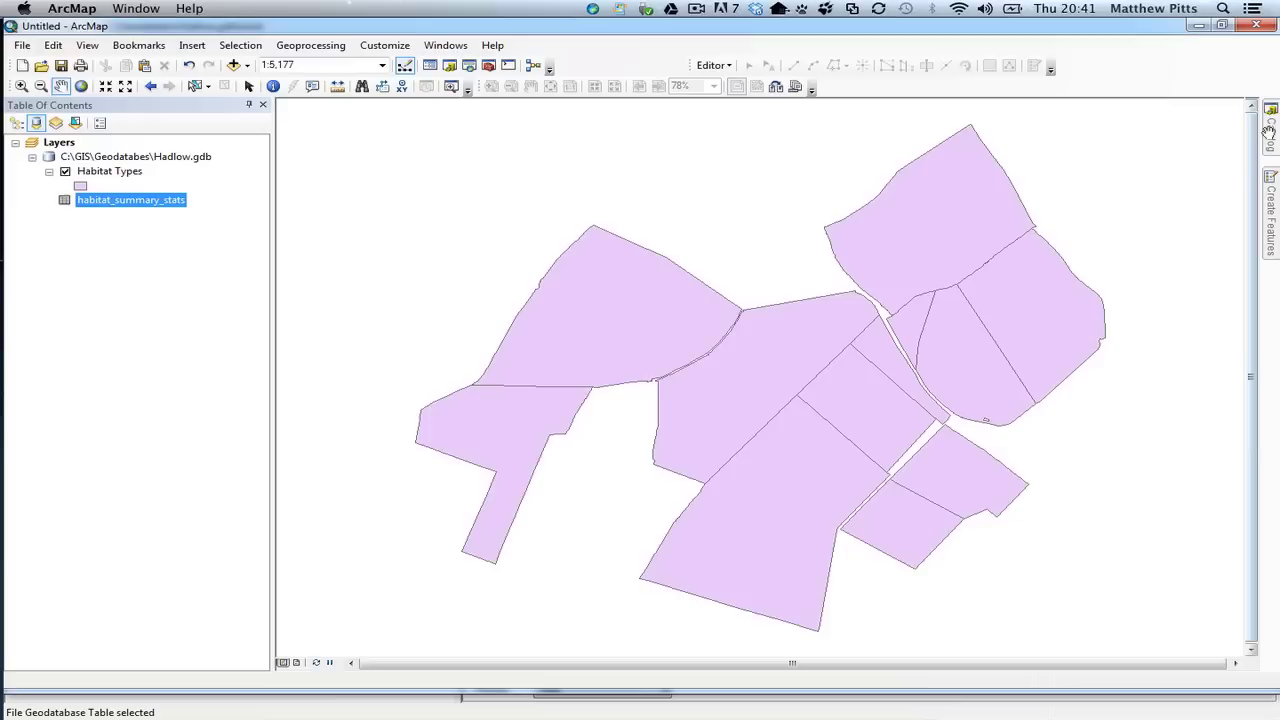
pyautogui.moveTo(1268, 128)
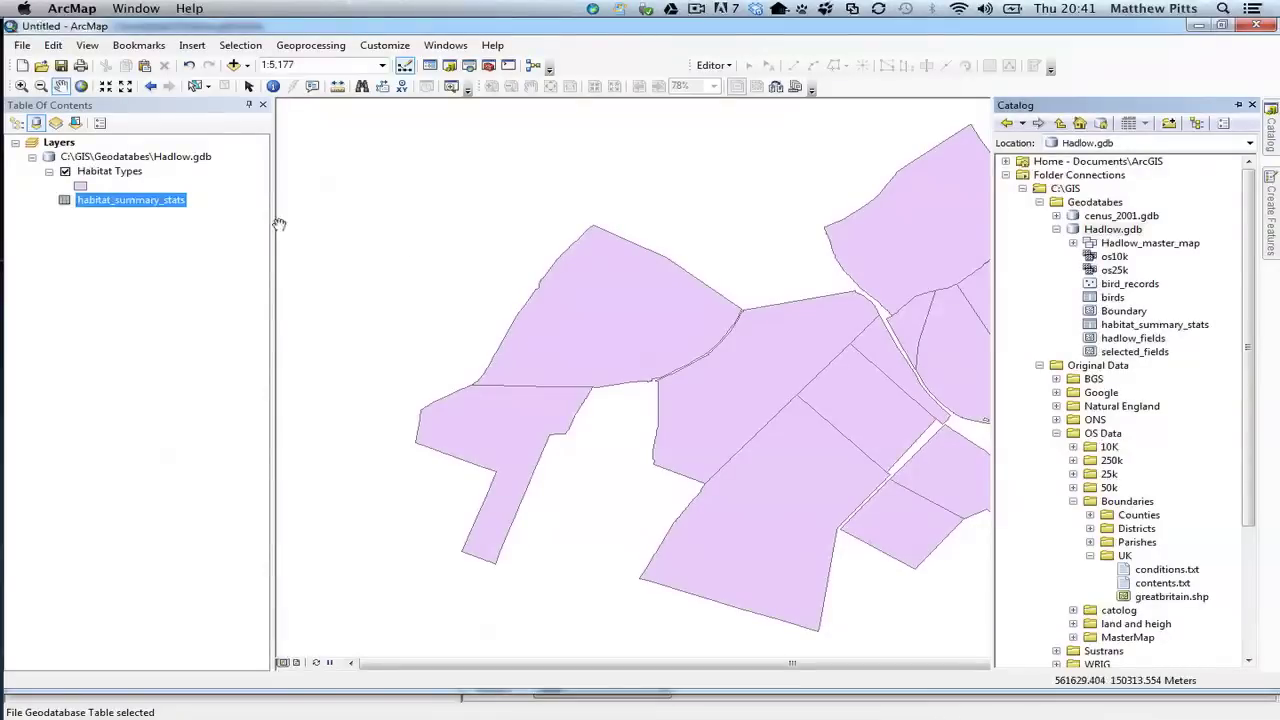
pyautogui.moveTo(100, 202); pyautogui.dragTo(61, 199)
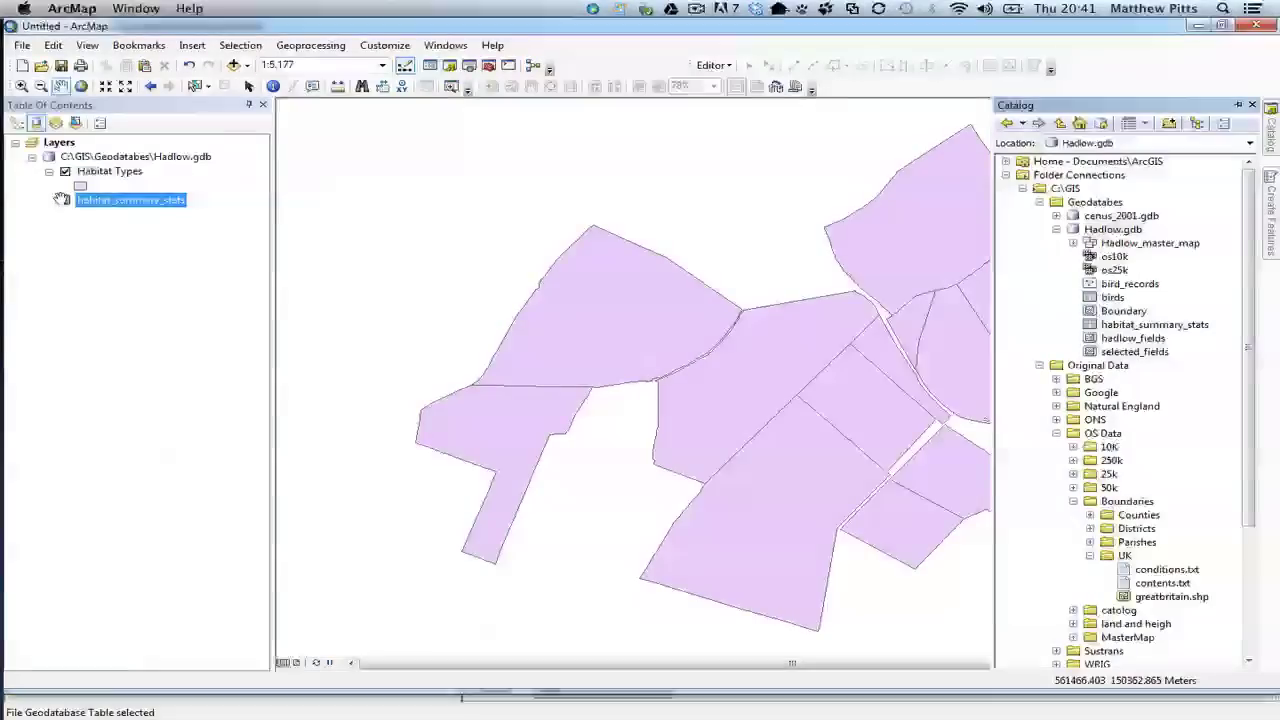
# Bring up the actions for the habitat_summary_stats table in the Table Of Contents to open it
pyautogui.rightClick(62, 199)
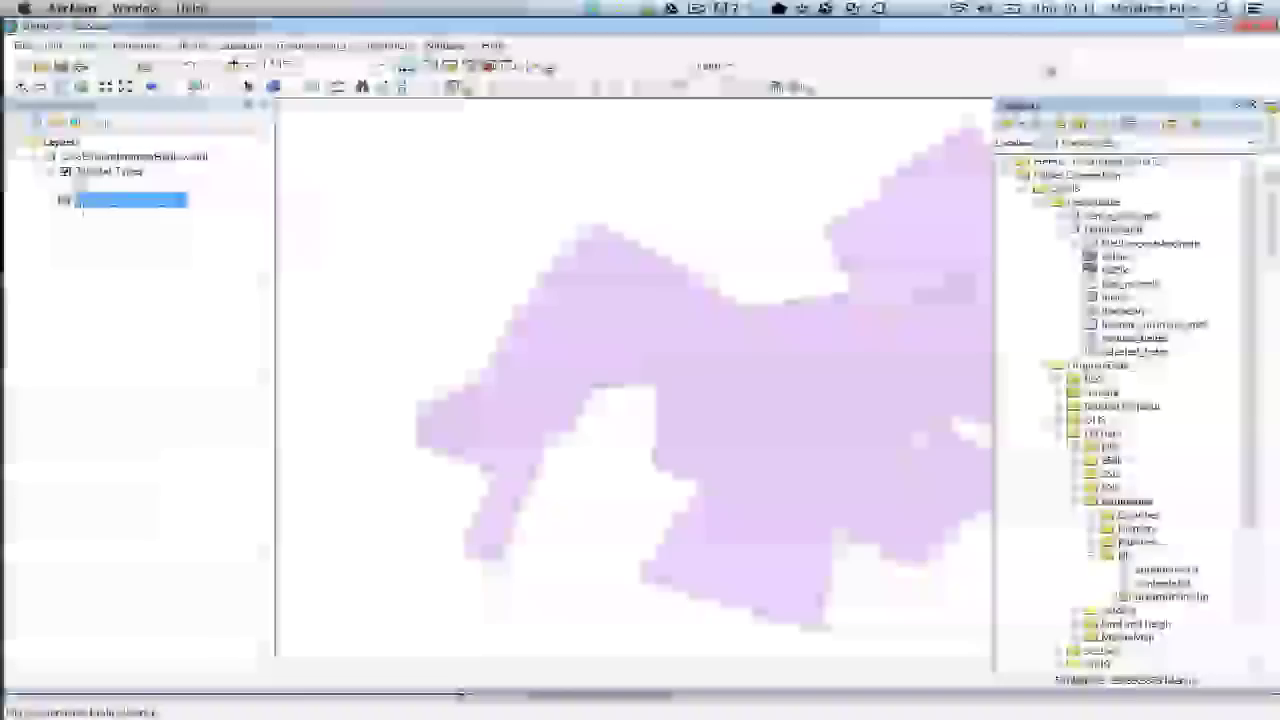